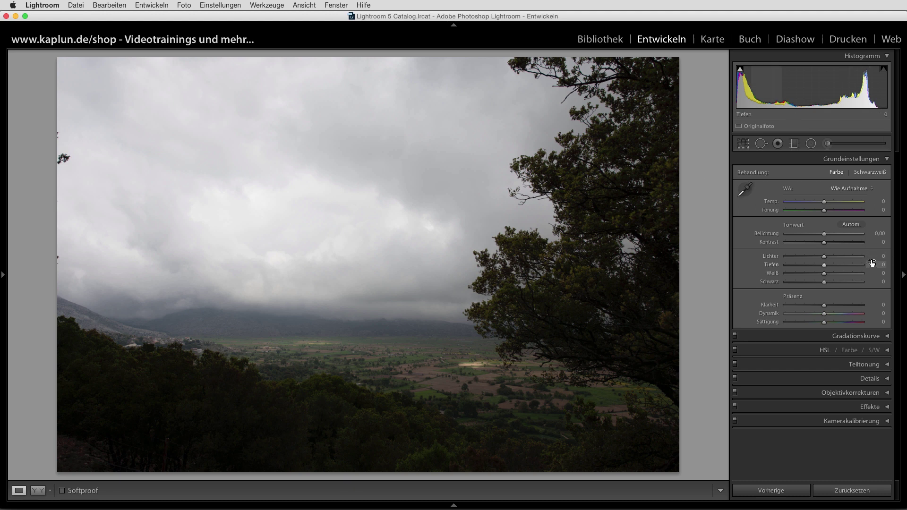
# Step: In the Basic panel, pull highlights down to -63 and lift shadows to +38
pyautogui.click(801, 257)
pyautogui.click(846, 264)
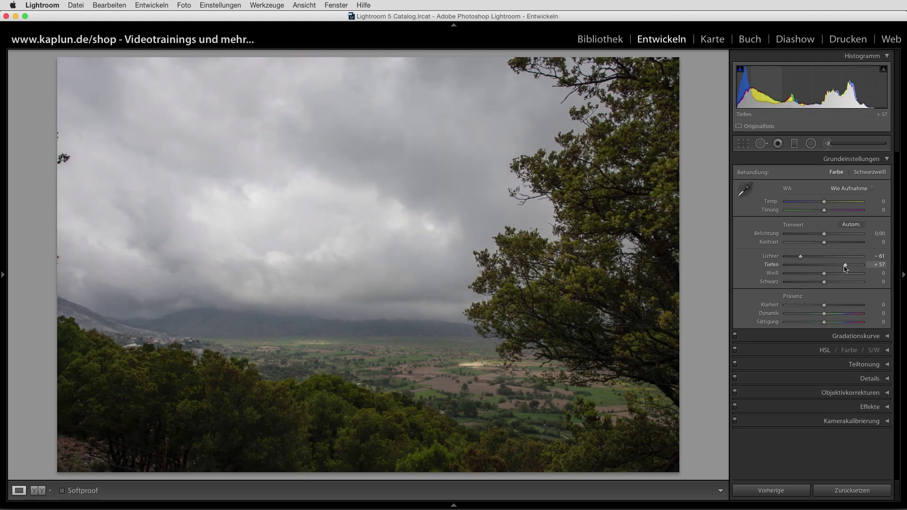
pyautogui.moveTo(846, 266)
pyautogui.mouseDown()
pyautogui.moveTo(800, 256)
pyautogui.moveTo(829, 276)
pyautogui.moveTo(821, 282)
pyautogui.moveTo(842, 314)
pyautogui.mouseUp()
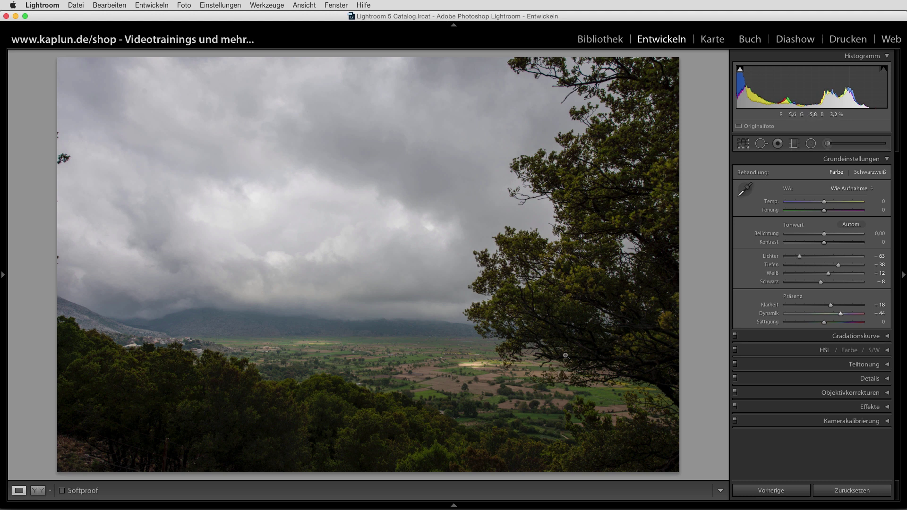
# Step: Tick Remove Chromatic Aberration in the Lens Corrections panel, then collapse the panel
pyautogui.click(888, 160)
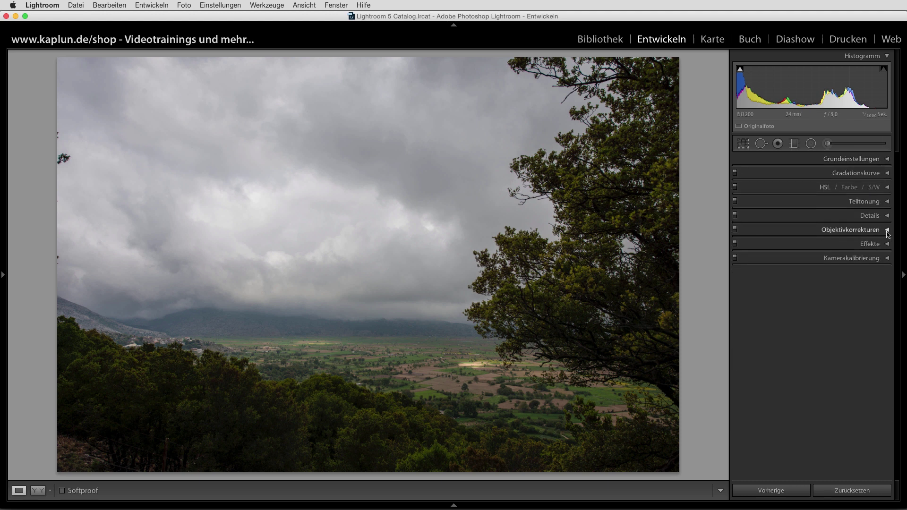
pyautogui.click(886, 230)
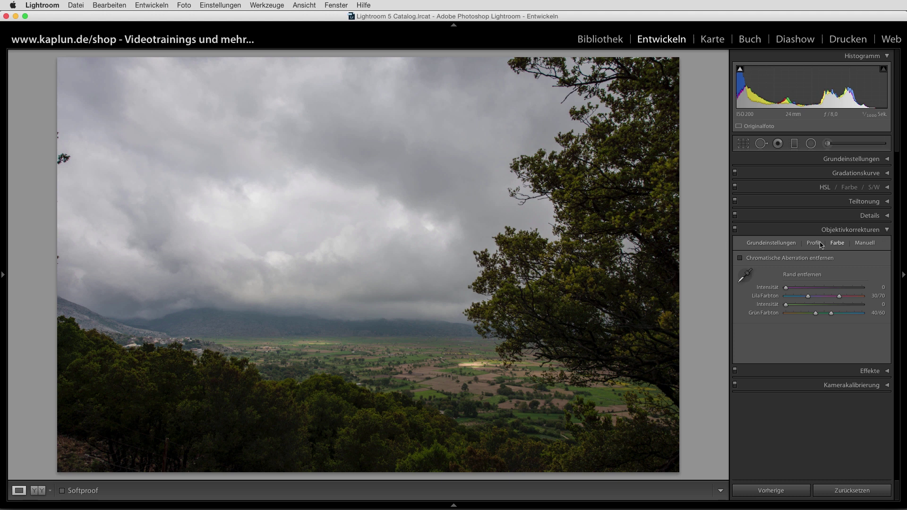
pyautogui.click(741, 259)
pyautogui.click(888, 230)
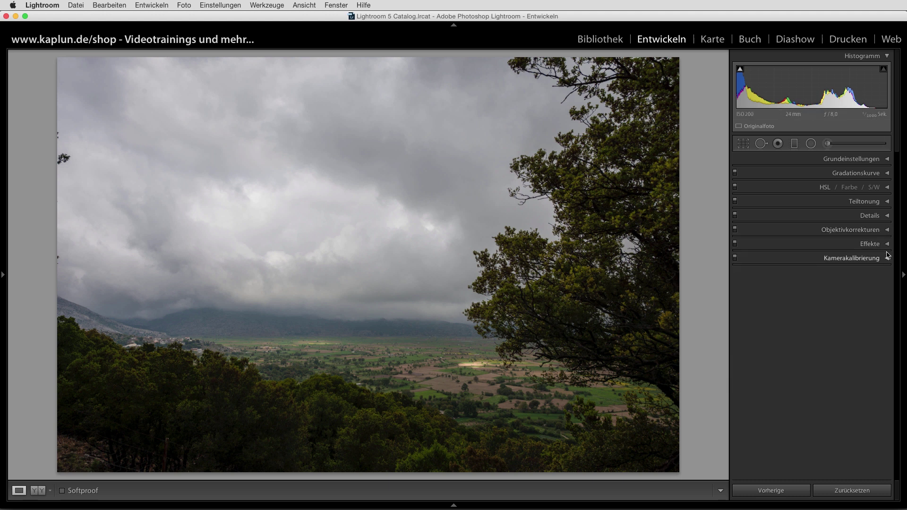
# Step: Inspect the tree edges, foliage and sky at 1:1 zoom for the Detail preview
pyautogui.click(888, 216)
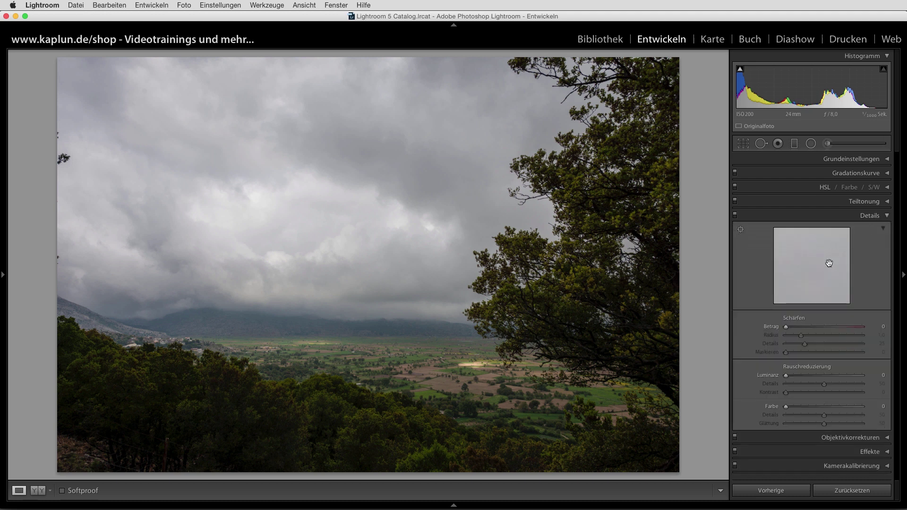
pyautogui.click(740, 230)
pyautogui.click(575, 137)
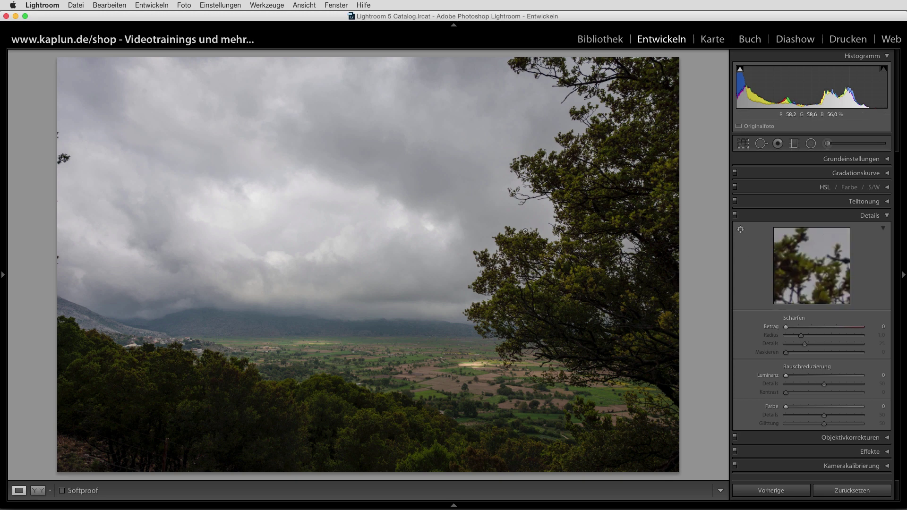
pyautogui.click(631, 156)
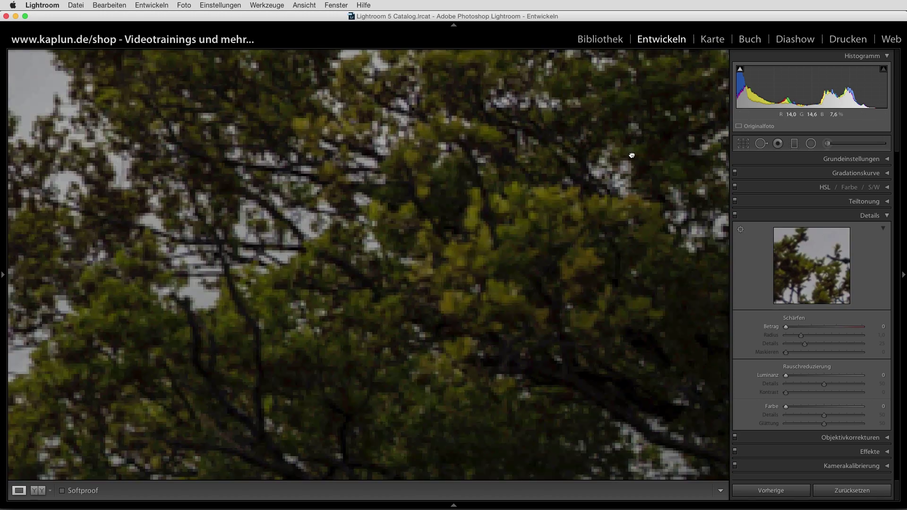
pyautogui.click(635, 158)
pyautogui.click(542, 232)
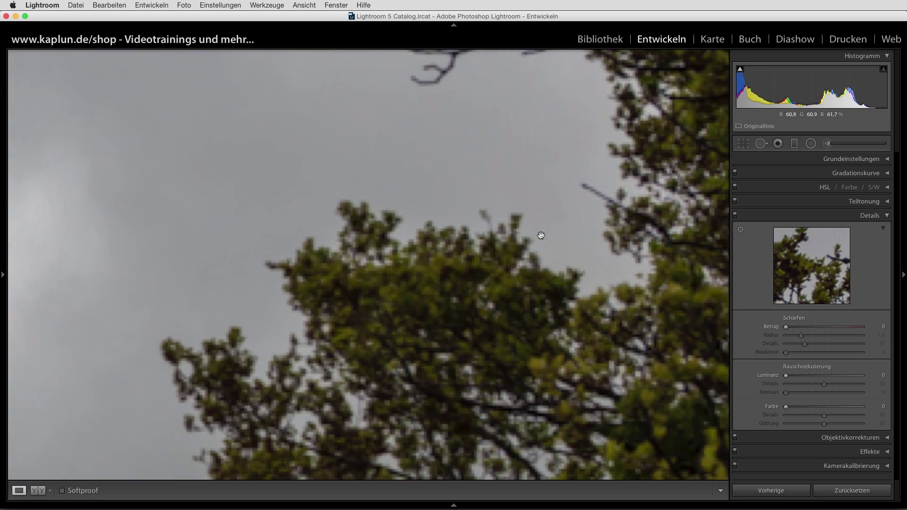
pyautogui.click(535, 243)
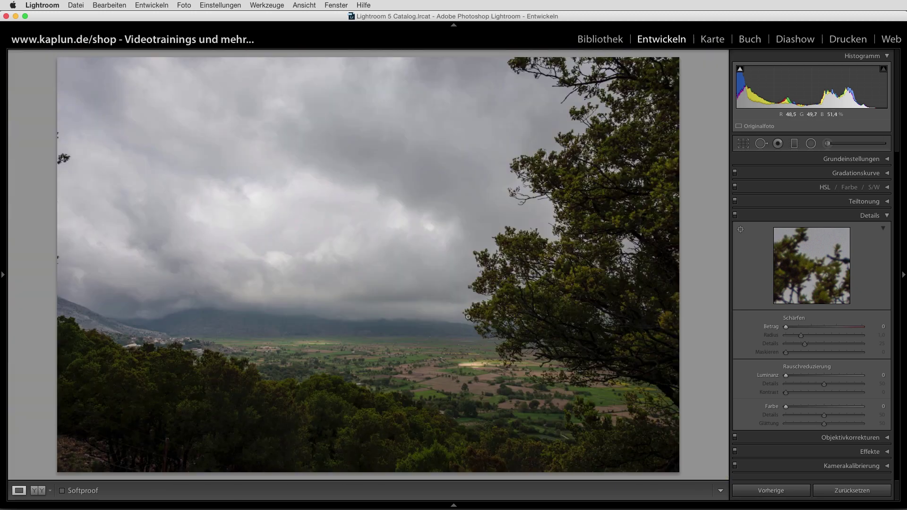
pyautogui.click(482, 368)
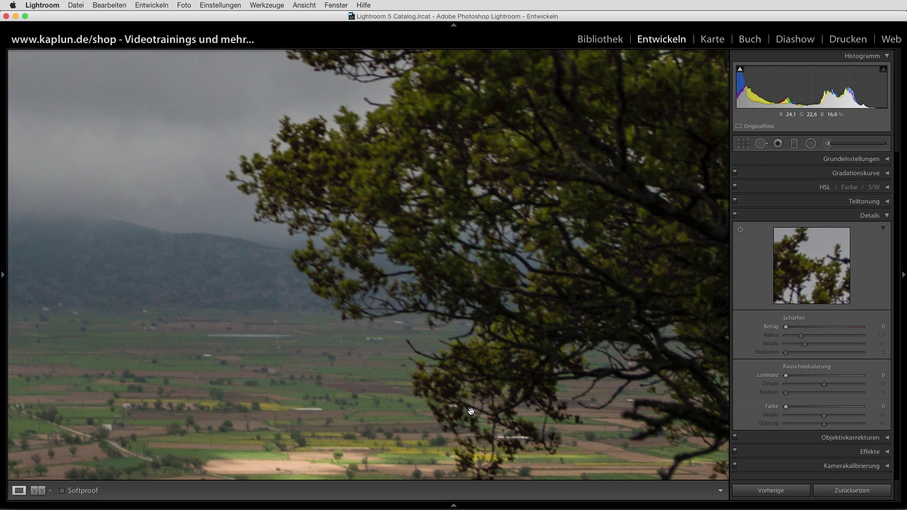
# Step: Set sharpening amount 90, radius 0.8, detail 40 and masking 60, then zoom out
pyautogui.moveTo(828, 330); pyautogui.dragTo(831, 330)
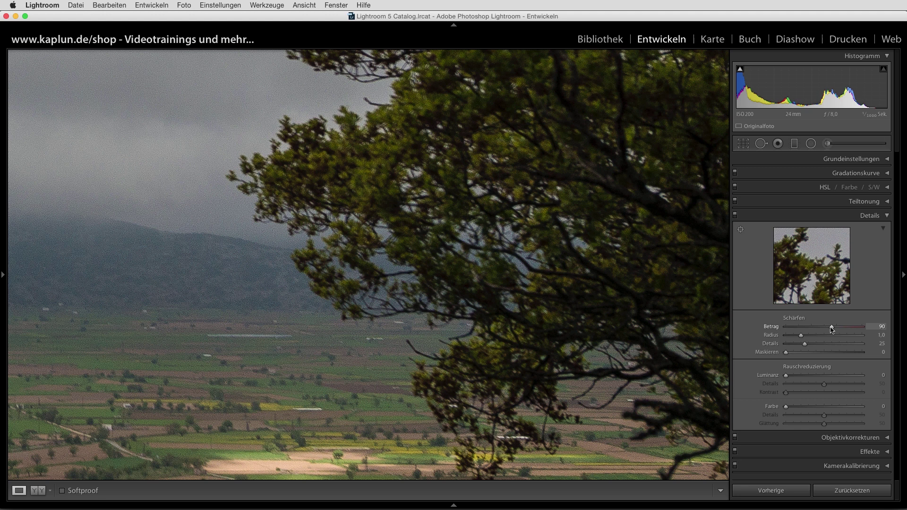
pyautogui.click(875, 335)
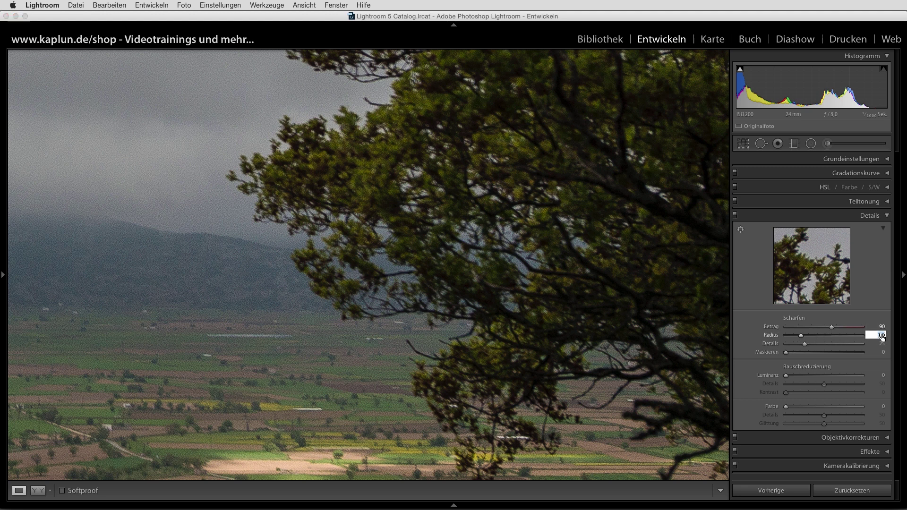
pyautogui.write('0,8')
pyautogui.press('Tab')
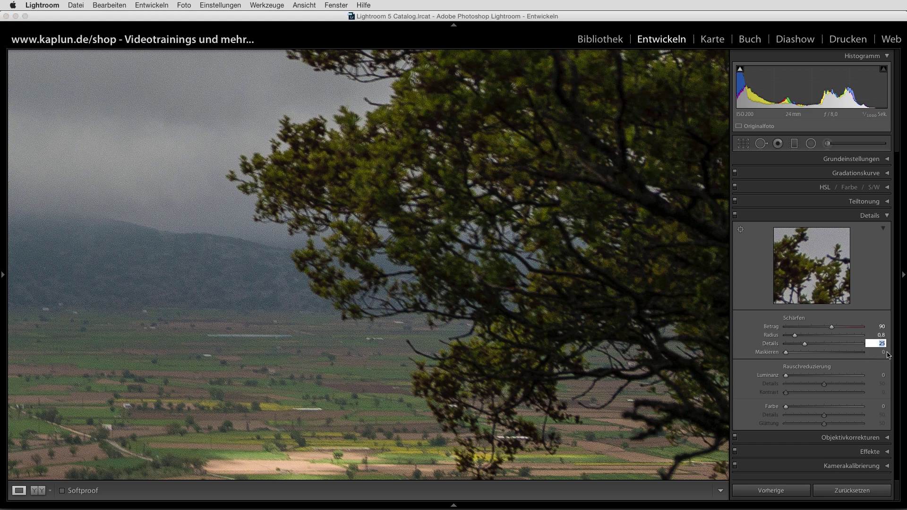
pyautogui.write('4')
pyautogui.moveTo(785, 353); pyautogui.dragTo(833, 353)
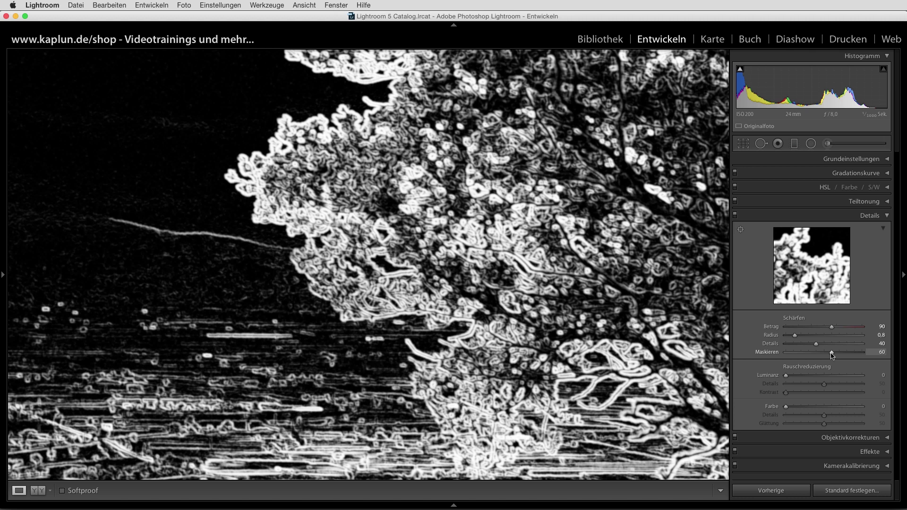
pyautogui.moveTo(832, 356); pyautogui.dragTo(830, 358)
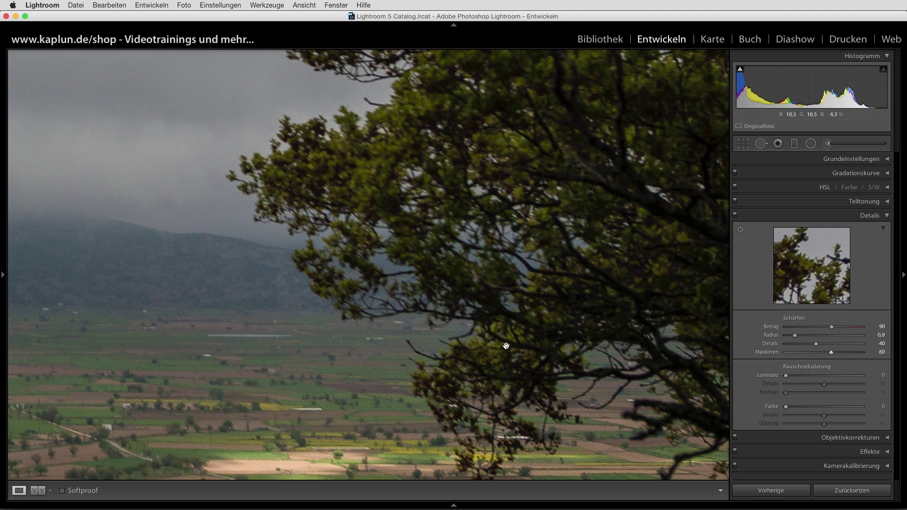
pyautogui.click(507, 345)
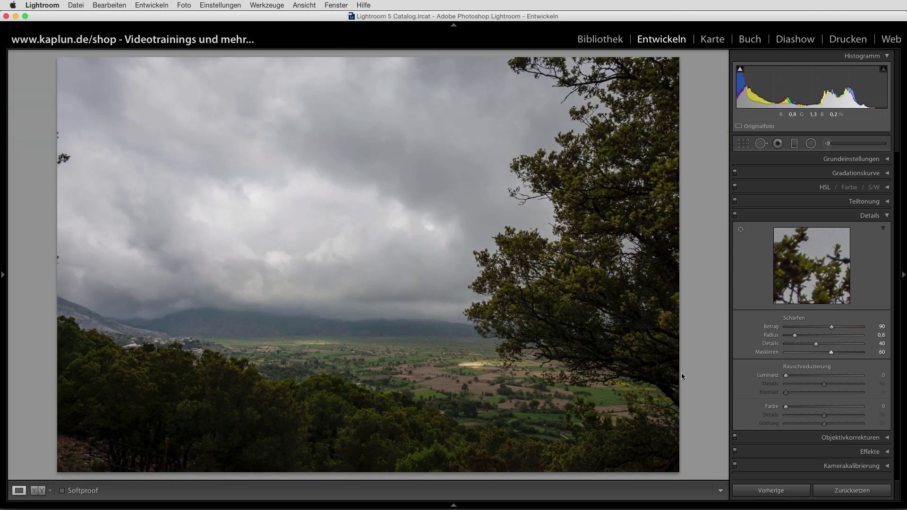
pyautogui.click(872, 216)
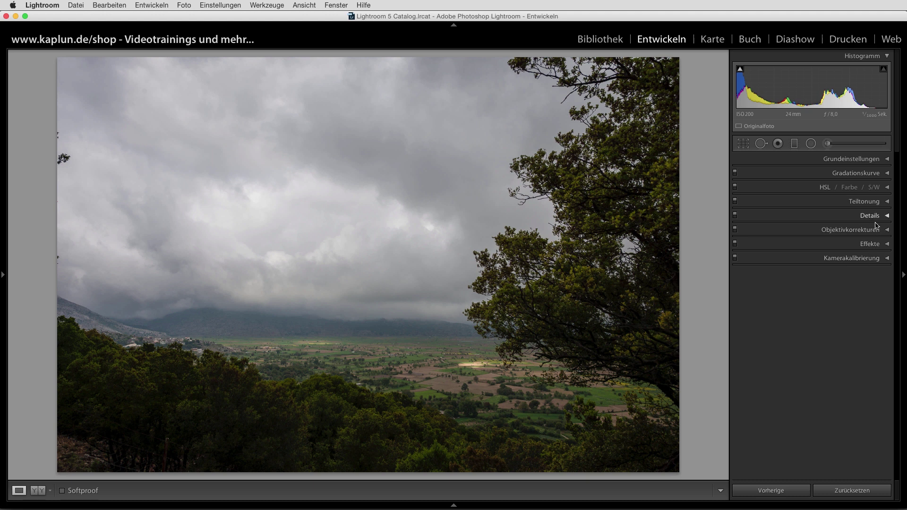
# Step: In HSL Luminance, set Green +44, Yellow +26, Aqua -66 and Blue -64
pyautogui.click(889, 188)
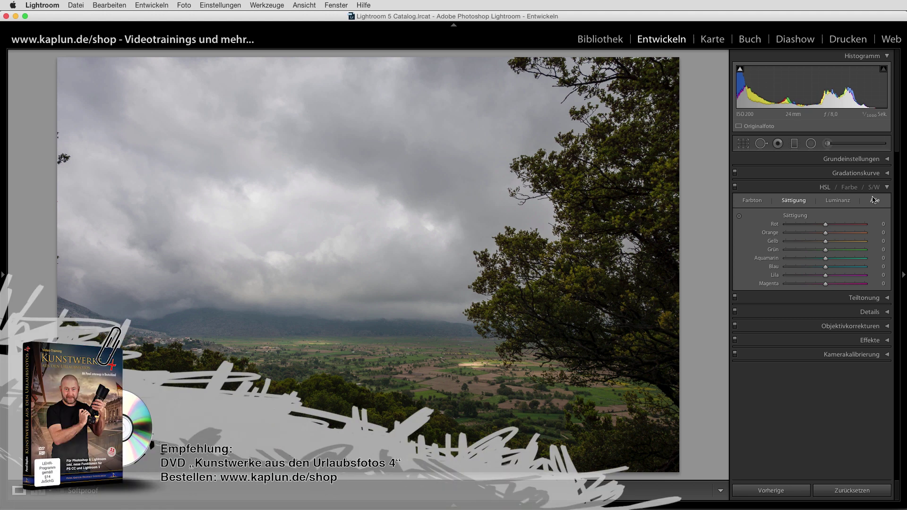
pyautogui.click(836, 203)
pyautogui.moveTo(826, 267); pyautogui.dragTo(800, 267)
pyautogui.moveTo(817, 260)
pyautogui.mouseDown()
pyautogui.moveTo(804, 261)
pyautogui.moveTo(842, 252)
pyautogui.mouseUp()
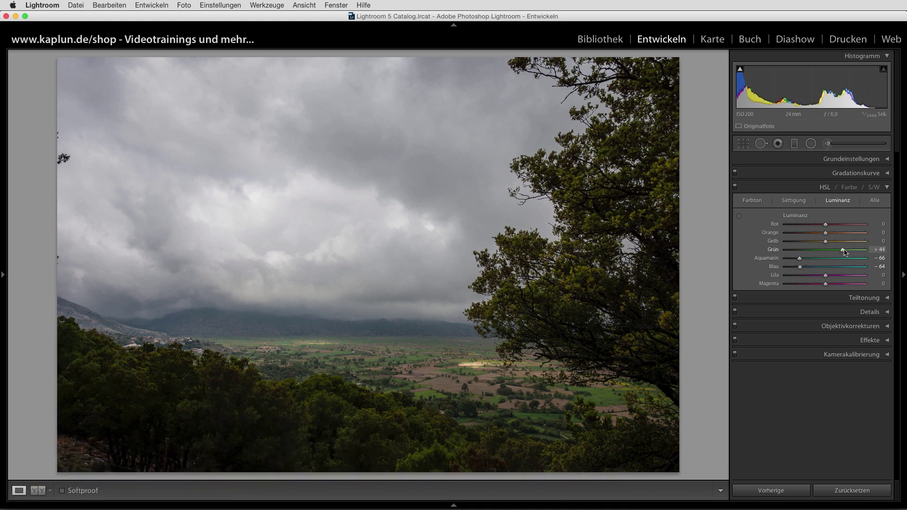
pyautogui.click(836, 241)
# Step: Raise HSL saturation to Orange +44, Yellow +47, Green +50 and Blue +35
pyautogui.click(801, 201)
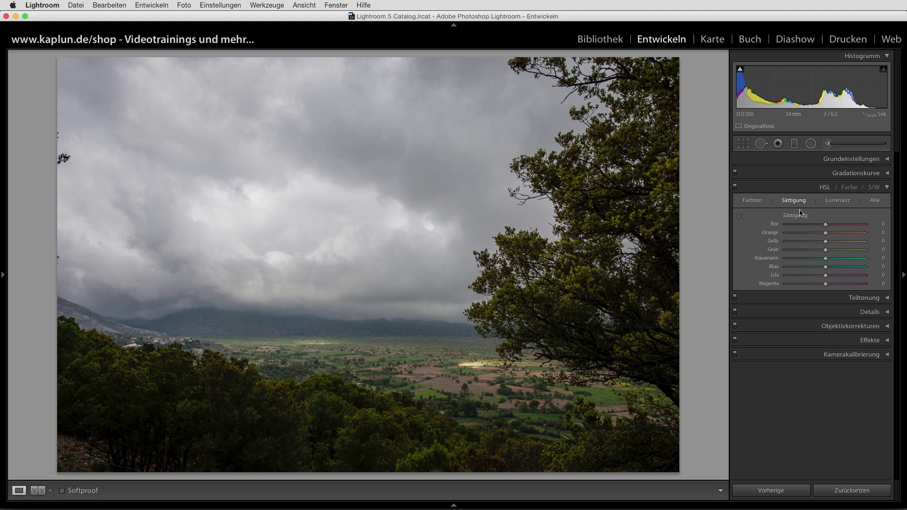
pyautogui.click(845, 250)
pyautogui.click(842, 233)
pyautogui.click(839, 268)
pyautogui.click(839, 202)
pyautogui.click(795, 203)
pyautogui.click(762, 203)
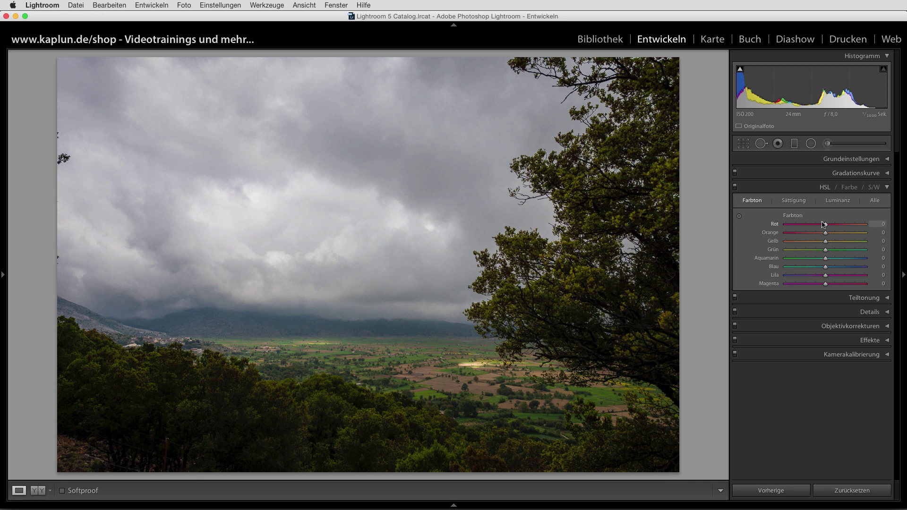
pyautogui.click(888, 189)
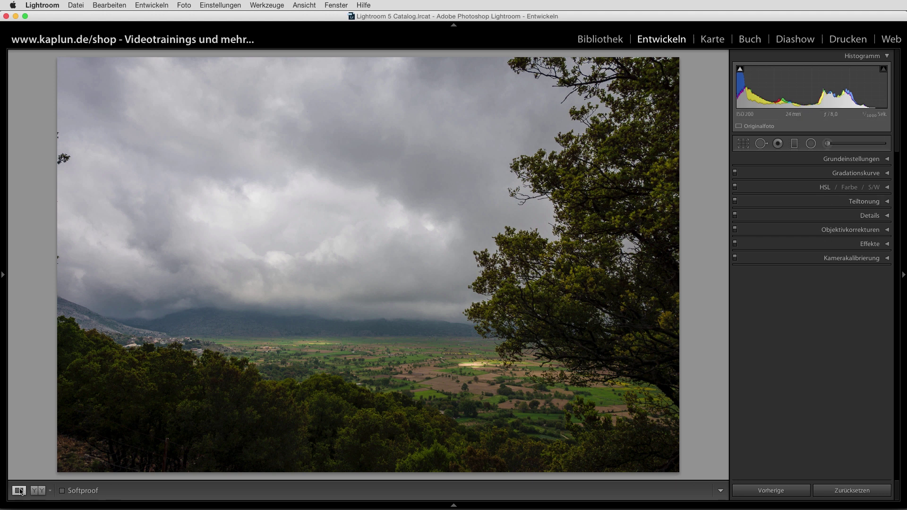
pyautogui.click(37, 492)
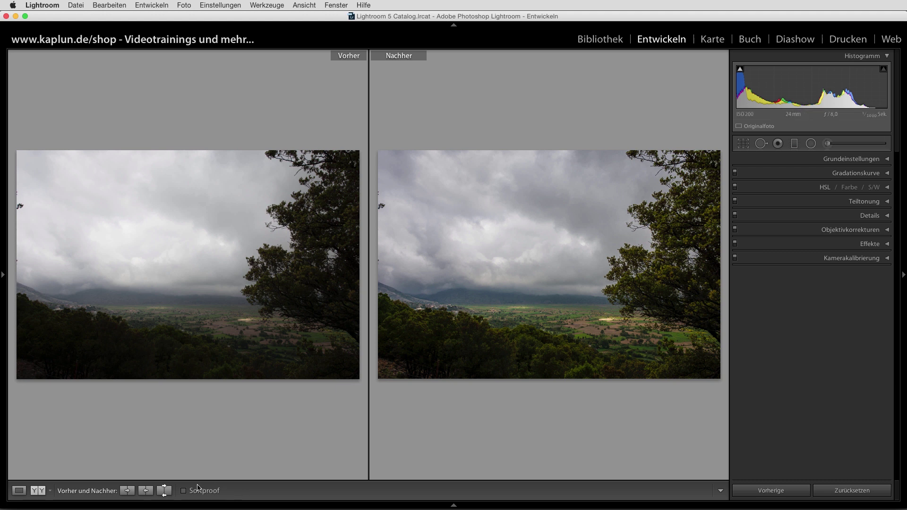
pyautogui.click(19, 491)
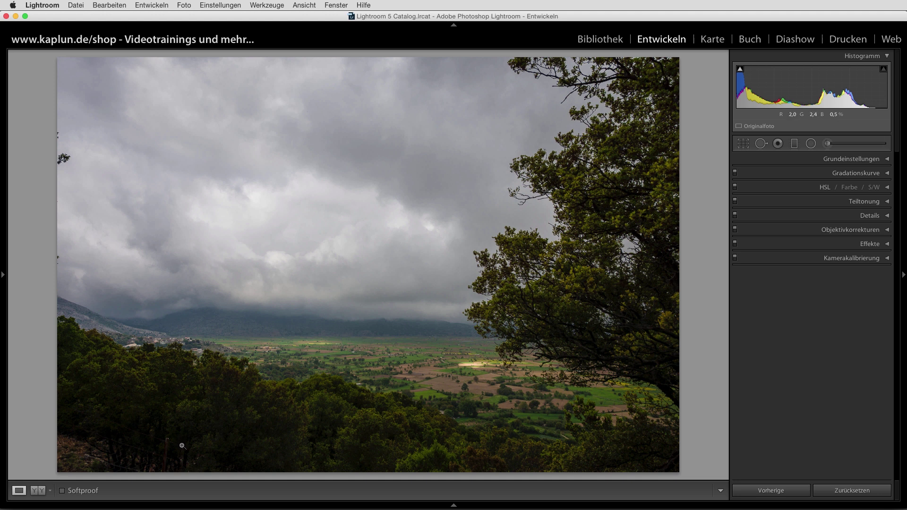
# Step: Draw a graduated filter down the sky with exposure about −1.31 and added contrast
pyautogui.click(794, 143)
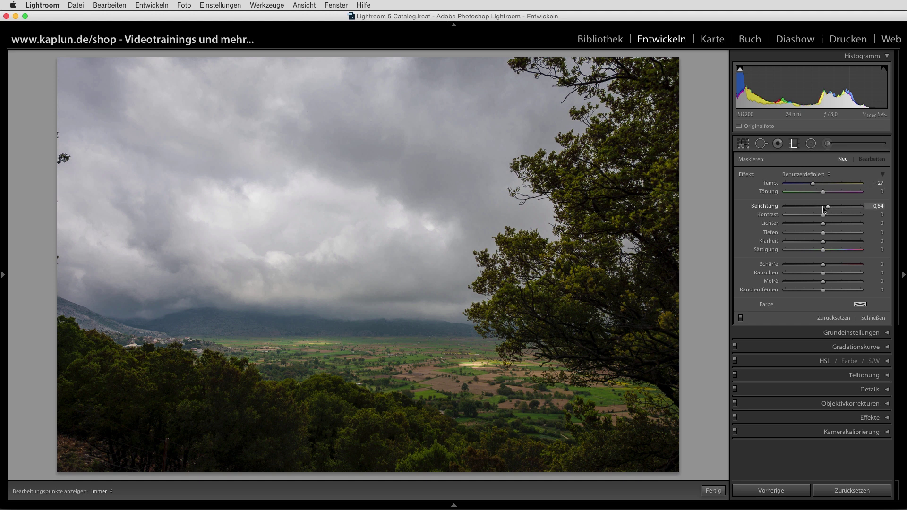
pyautogui.moveTo(243, 78); pyautogui.dragTo(281, 355)
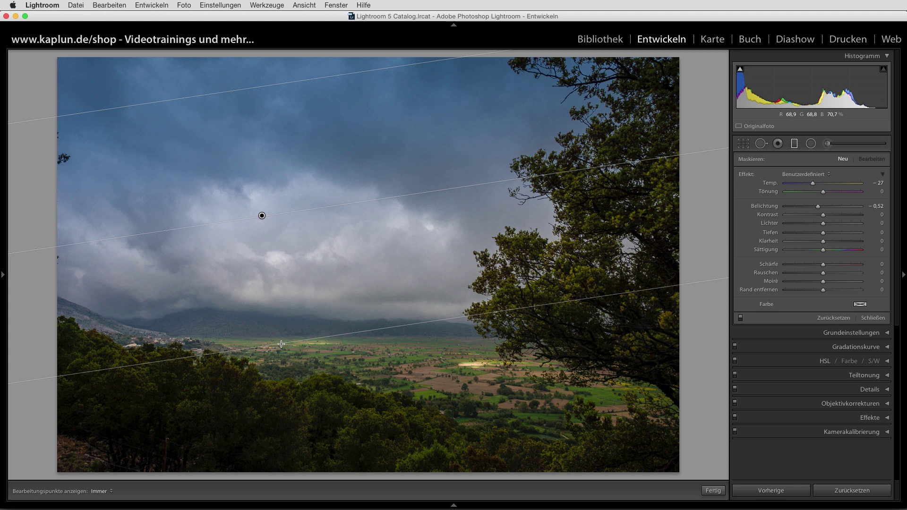
pyautogui.doubleClick(813, 185)
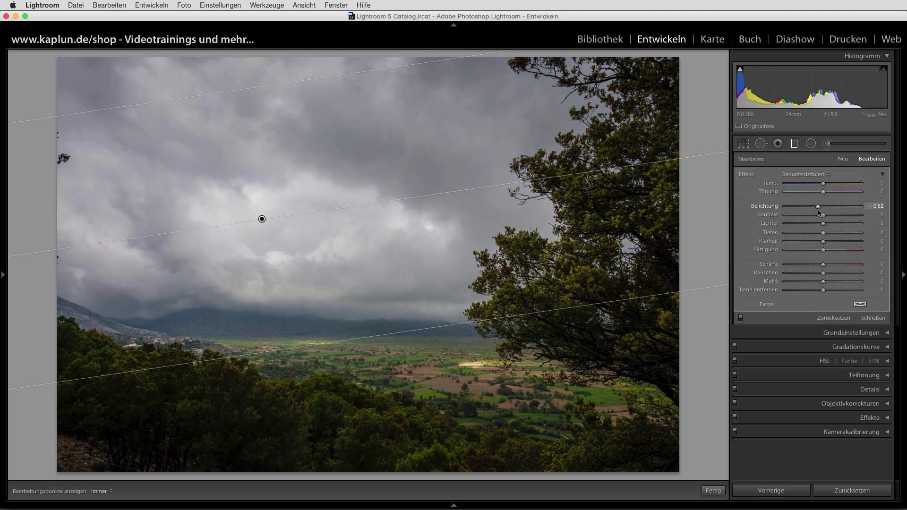
pyautogui.moveTo(819, 208); pyautogui.dragTo(808, 208)
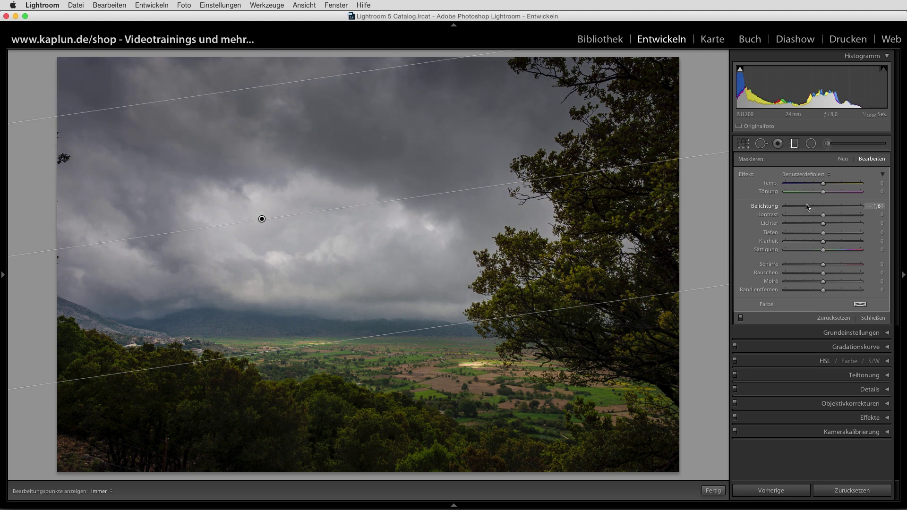
pyautogui.moveTo(809, 207); pyautogui.dragTo(811, 207)
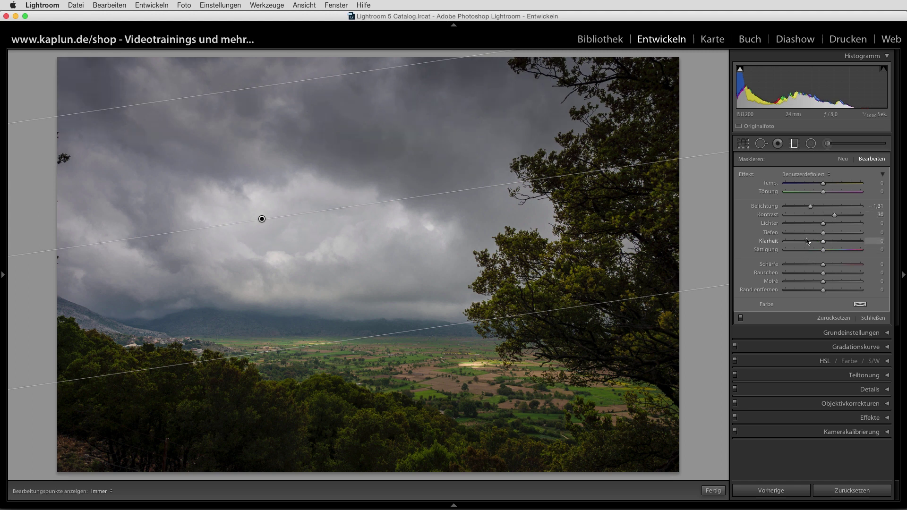
pyautogui.moveTo(823, 241); pyautogui.dragTo(836, 242)
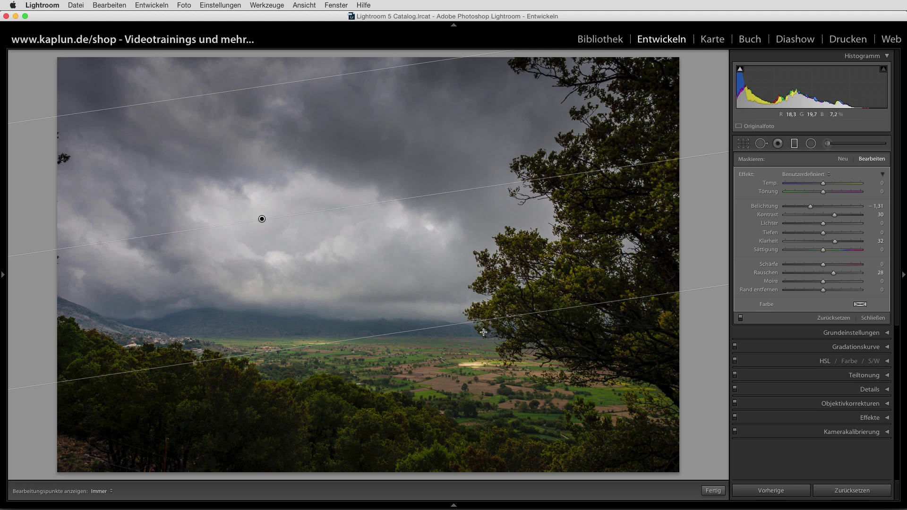
# Step: Deepen the sky filter's shadows, fine-tune highlights, temperature and tint, then close it
pyautogui.click(808, 233)
pyautogui.click(832, 225)
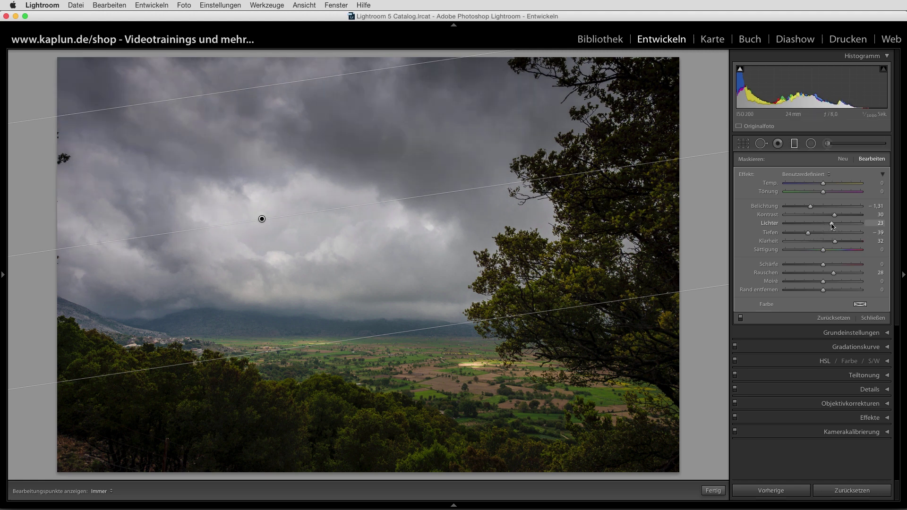
pyautogui.moveTo(832, 226); pyautogui.dragTo(821, 227)
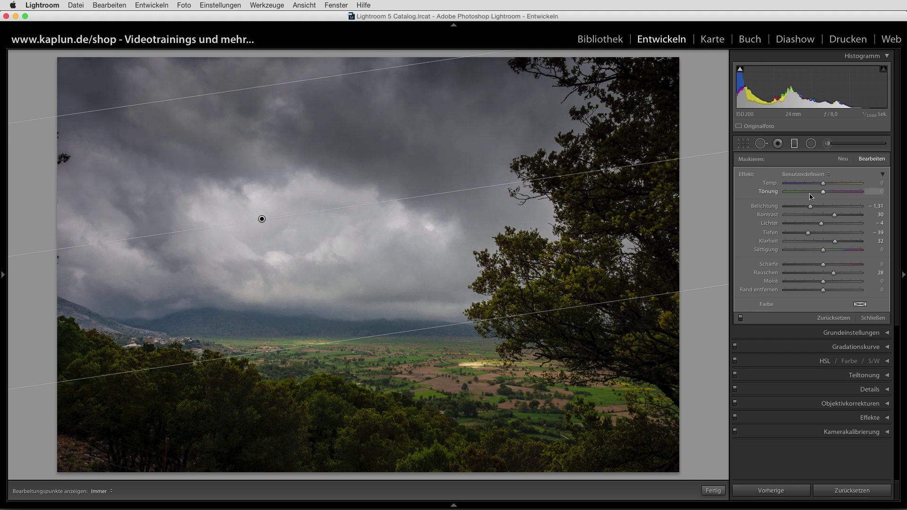
pyautogui.moveTo(824, 185); pyautogui.dragTo(821, 186)
pyautogui.moveTo(819, 186); pyautogui.dragTo(823, 187)
pyautogui.moveTo(822, 194); pyautogui.dragTo(824, 195)
pyautogui.click(713, 491)
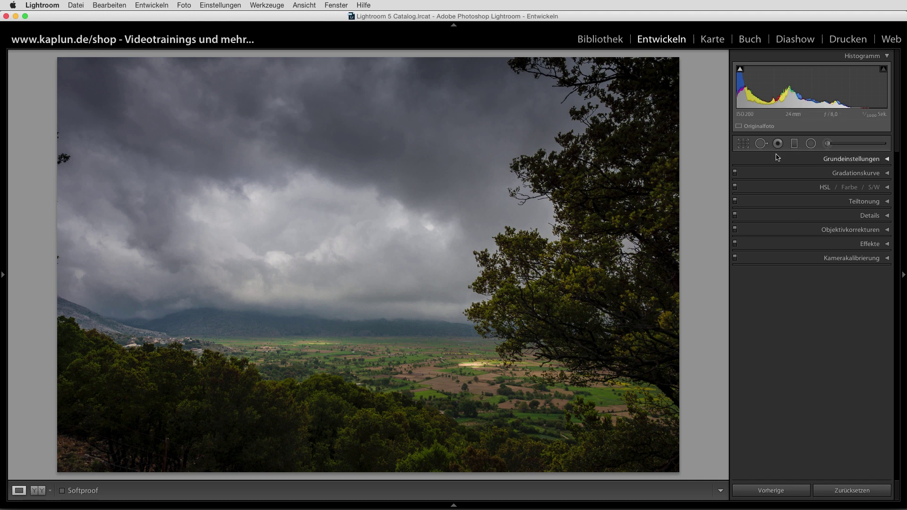
# Step: Draw an inverted radial filter from the lower-left with +0.69 exposure, warmer temp, lifted highlights
pyautogui.click(811, 144)
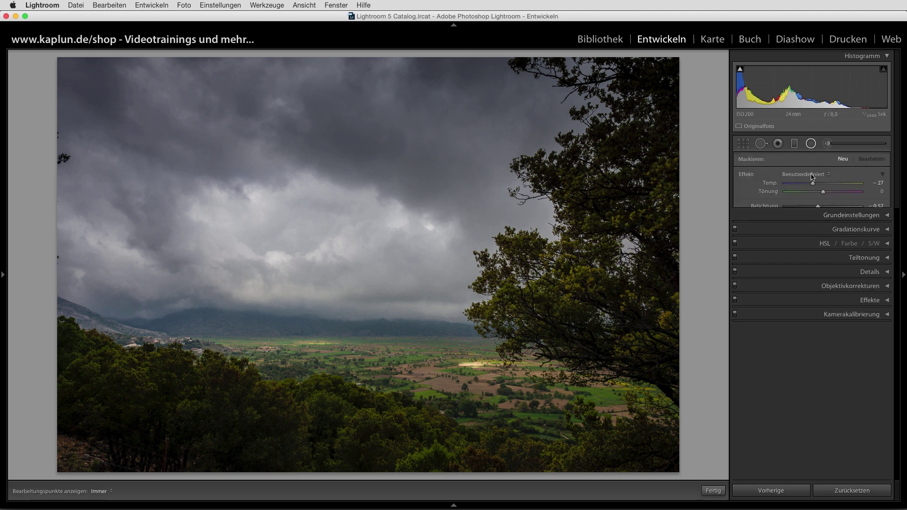
pyautogui.click(776, 331)
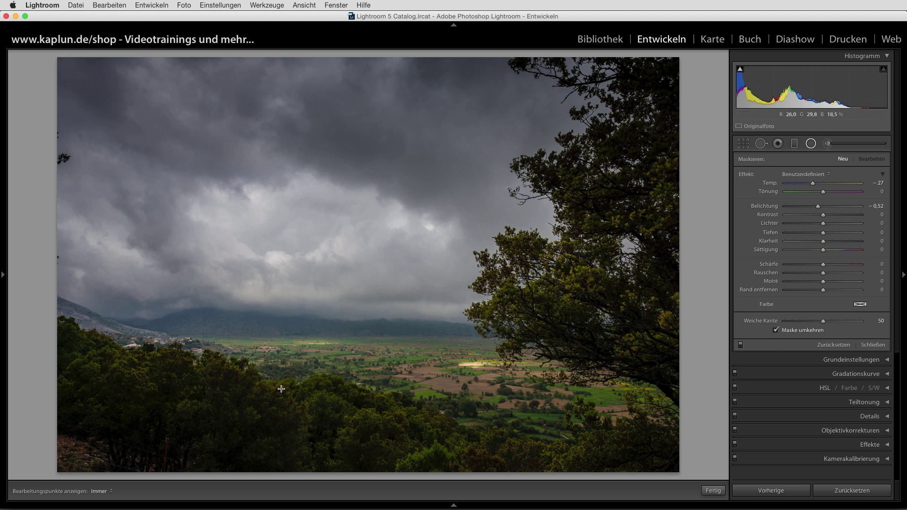
pyautogui.moveTo(60, 459)
pyautogui.mouseDown()
pyautogui.moveTo(419, 352)
pyautogui.moveTo(511, 347)
pyautogui.mouseUp()
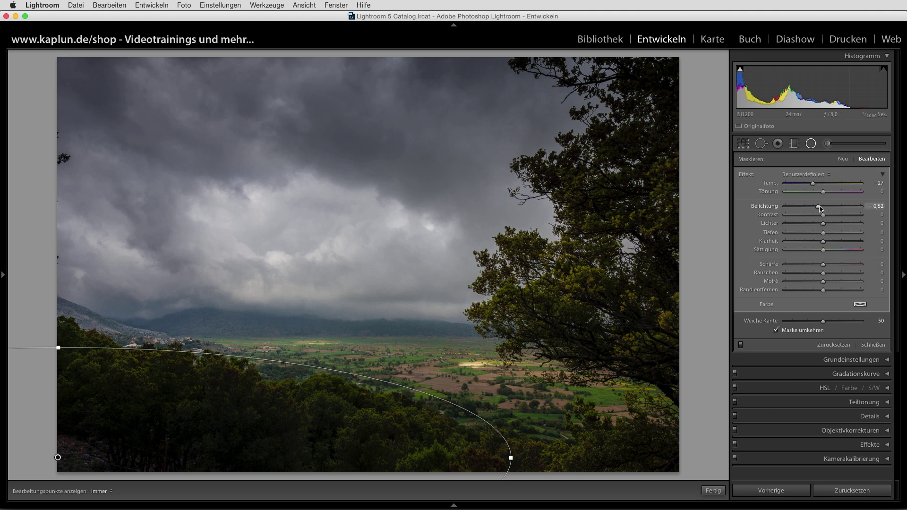
pyautogui.moveTo(820, 208); pyautogui.dragTo(829, 210)
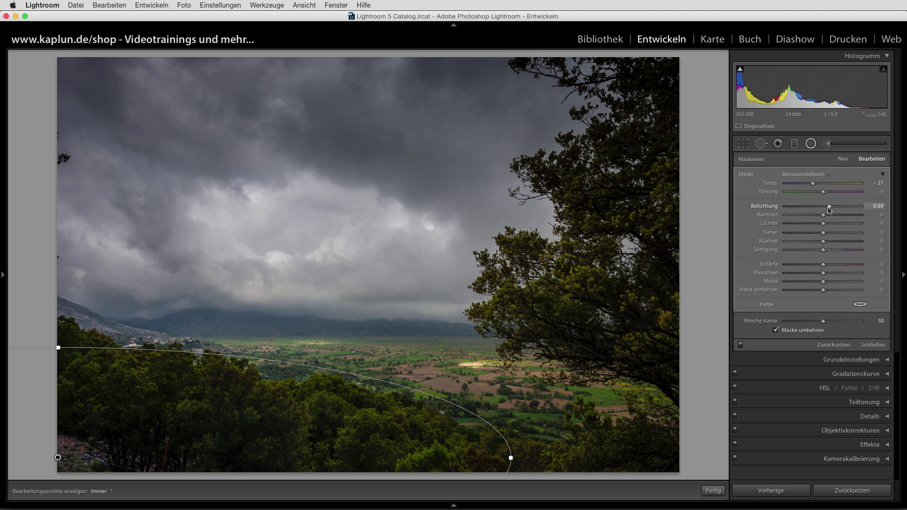
pyautogui.moveTo(814, 185)
pyautogui.mouseDown()
pyautogui.moveTo(827, 186)
pyautogui.moveTo(819, 192)
pyautogui.mouseUp()
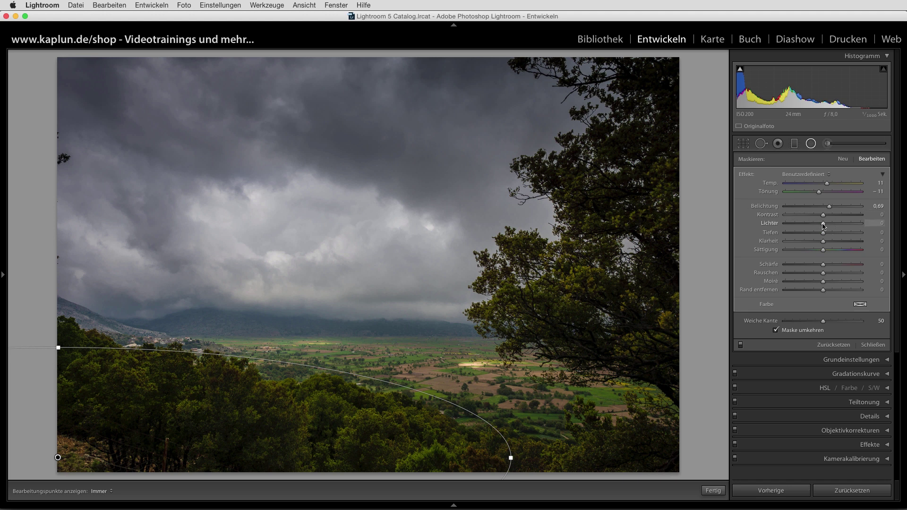
pyautogui.moveTo(824, 232); pyautogui.dragTo(828, 234)
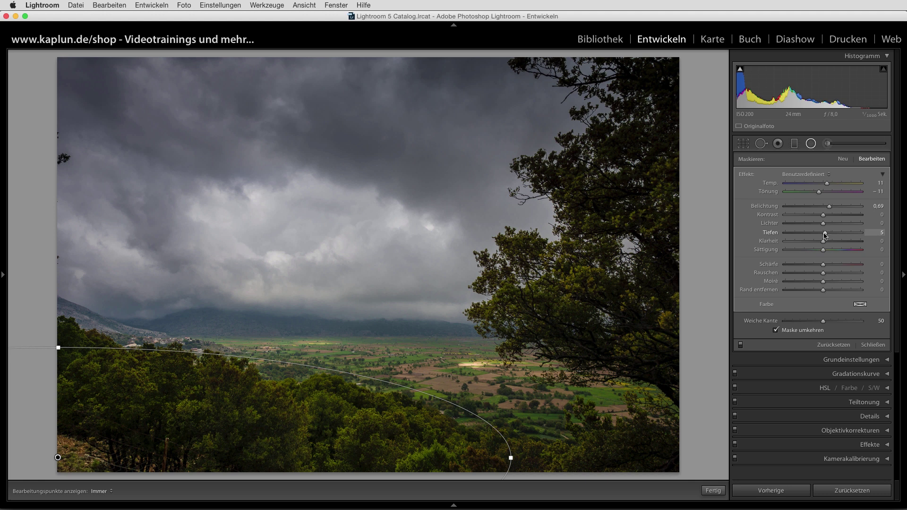
pyautogui.moveTo(824, 224); pyautogui.dragTo(833, 226)
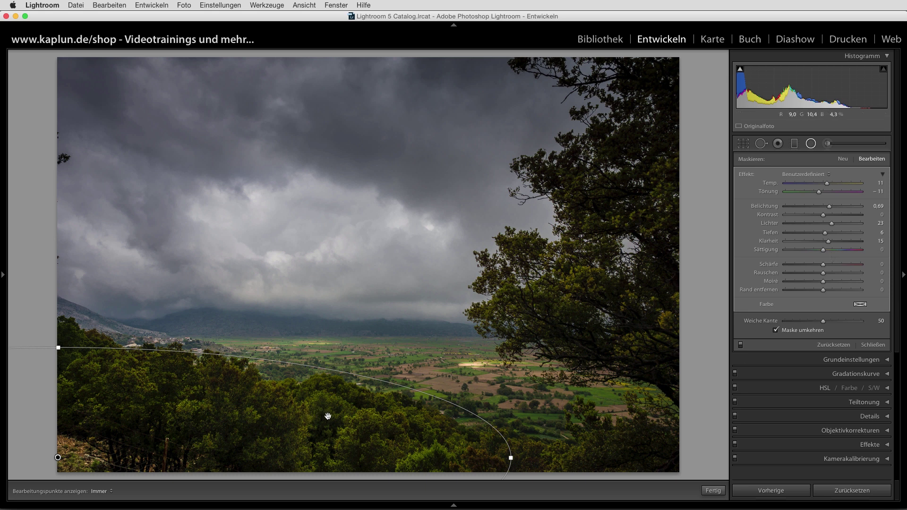
# Step: Duplicate the radial filter and rotate the copy diagonally, shifting it toward the right
pyautogui.rightClick(162, 411)
pyautogui.click(198, 417)
pyautogui.moveTo(74, 449); pyautogui.dragTo(454, 200)
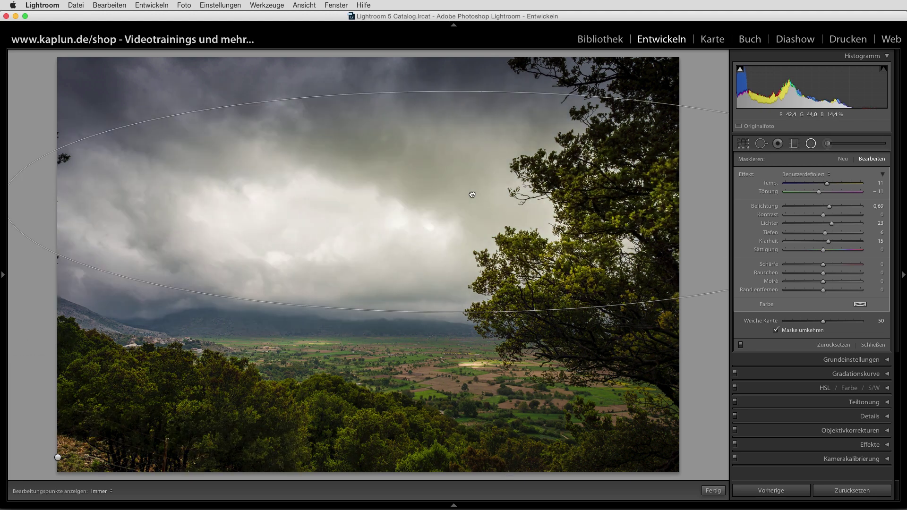
pyautogui.moveTo(455, 79)
pyautogui.mouseDown()
pyautogui.moveTo(251, 112)
pyautogui.moveTo(230, 204)
pyautogui.mouseUp()
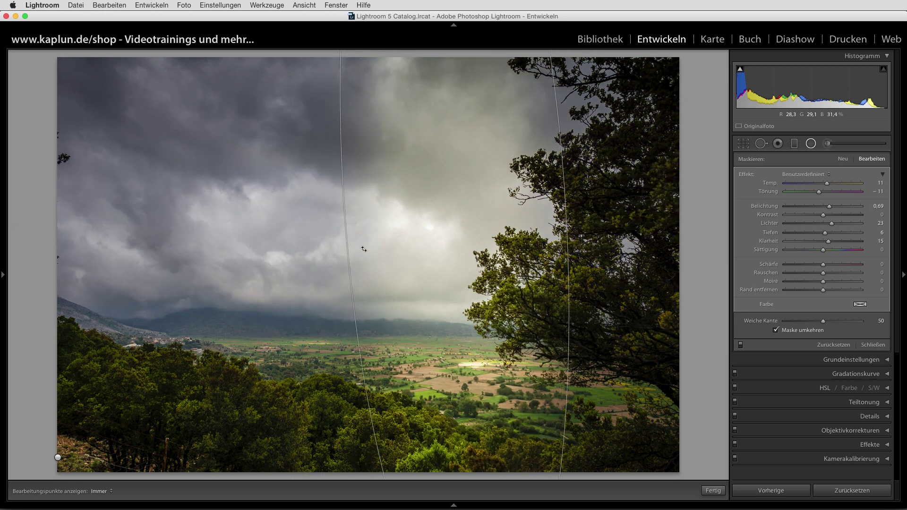
pyautogui.moveTo(230, 204)
pyautogui.mouseDown()
pyautogui.moveTo(485, 262)
pyautogui.moveTo(444, 296)
pyautogui.mouseUp()
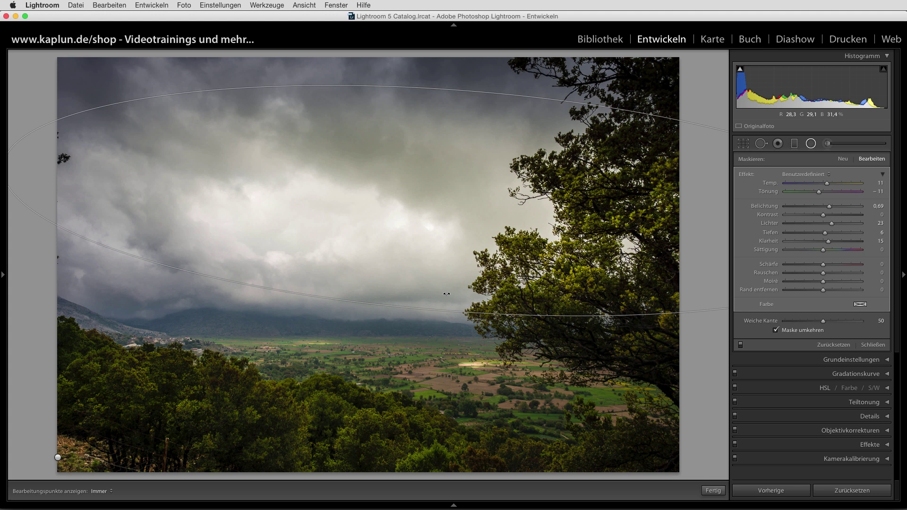
pyautogui.moveTo(423, 190); pyautogui.dragTo(503, 193)
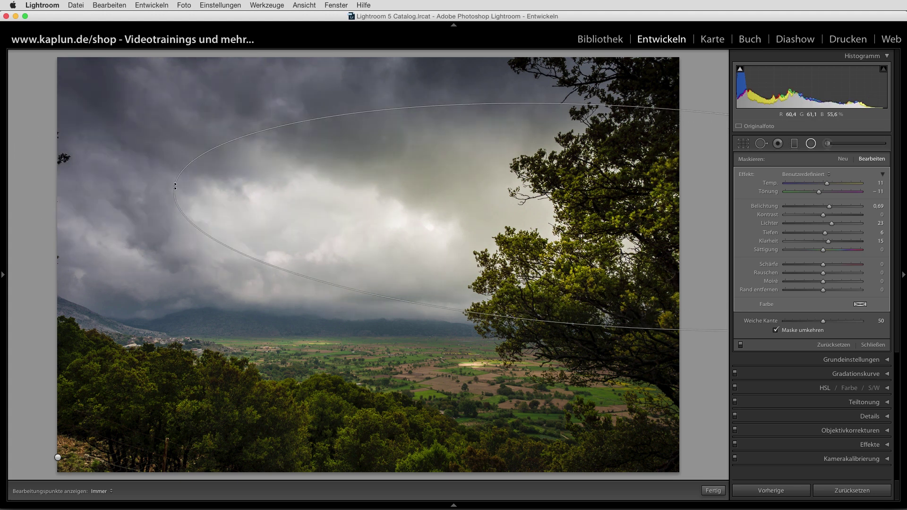
# Step: Reshape the duplicate into a tall oval over the right-edge tree, exposure 0.40, highlights 18
pyautogui.moveTo(194, 190); pyautogui.dragTo(567, 214)
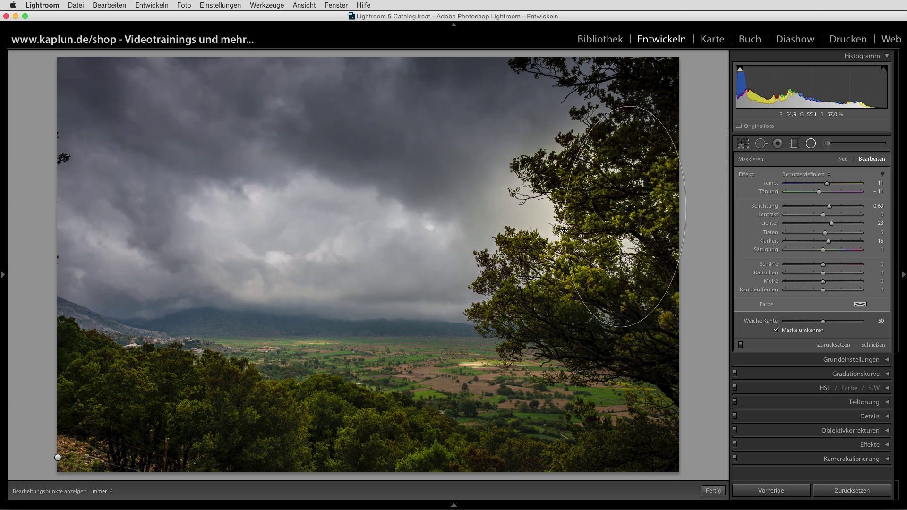
pyautogui.moveTo(632, 100); pyautogui.dragTo(634, 57)
pyautogui.moveTo(644, 234)
pyautogui.mouseDown()
pyautogui.moveTo(701, 223)
pyautogui.moveTo(686, 297)
pyautogui.moveTo(697, 314)
pyautogui.moveTo(702, 298)
pyautogui.mouseUp()
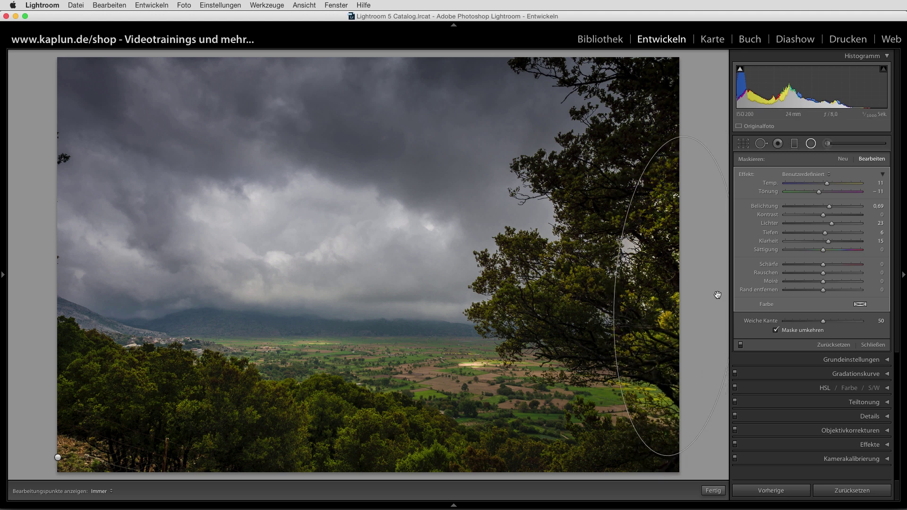
pyautogui.moveTo(829, 207); pyautogui.dragTo(826, 207)
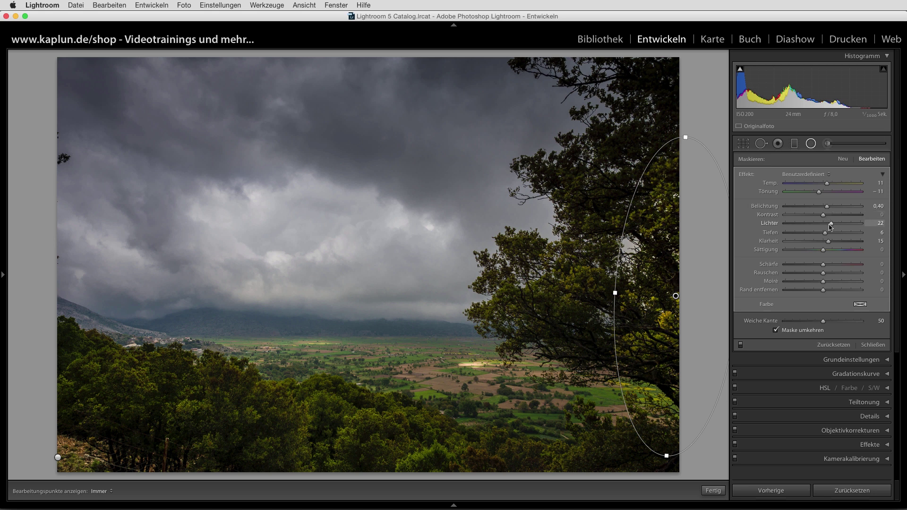
pyautogui.click(829, 225)
# Step: Paint an Adjustment Brush stroke near the top-right tree with Temp −5, size 10, exposure 1.18
pyautogui.click(714, 491)
pyautogui.click(828, 144)
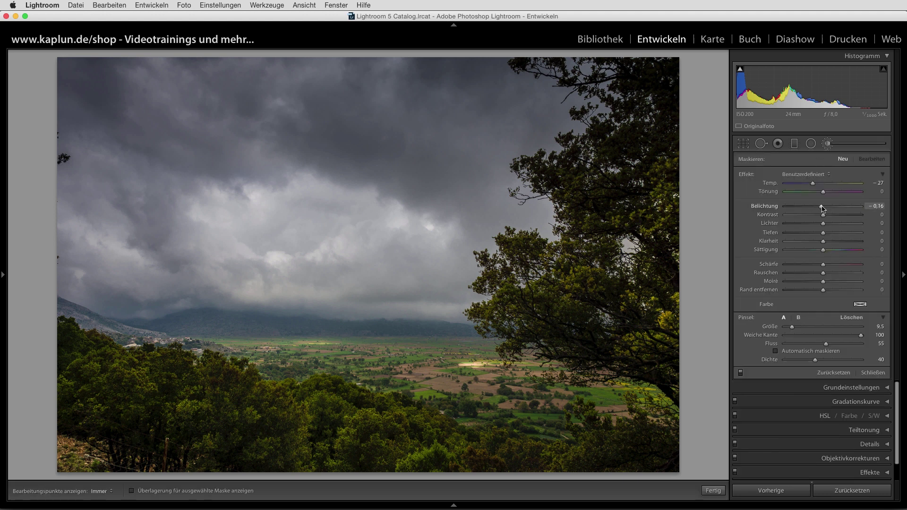
pyautogui.moveTo(814, 184); pyautogui.dragTo(819, 193)
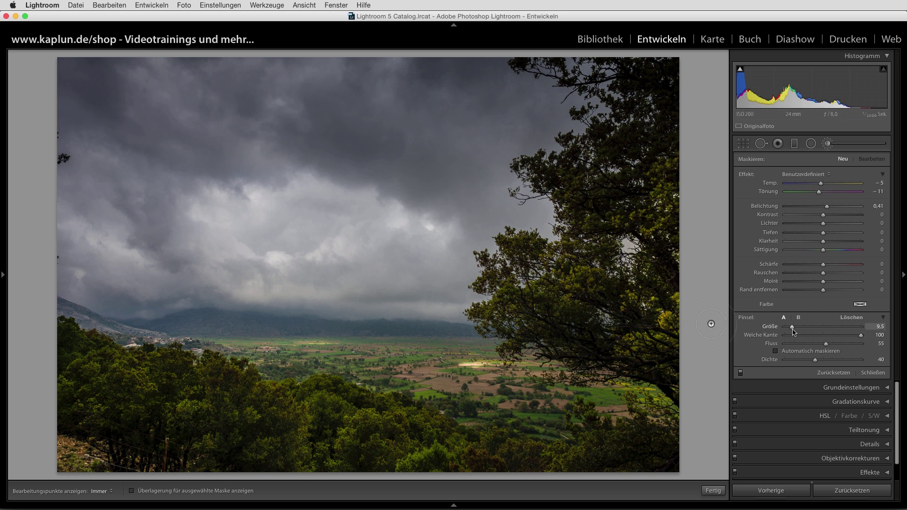
pyautogui.moveTo(794, 327); pyautogui.dragTo(792, 327)
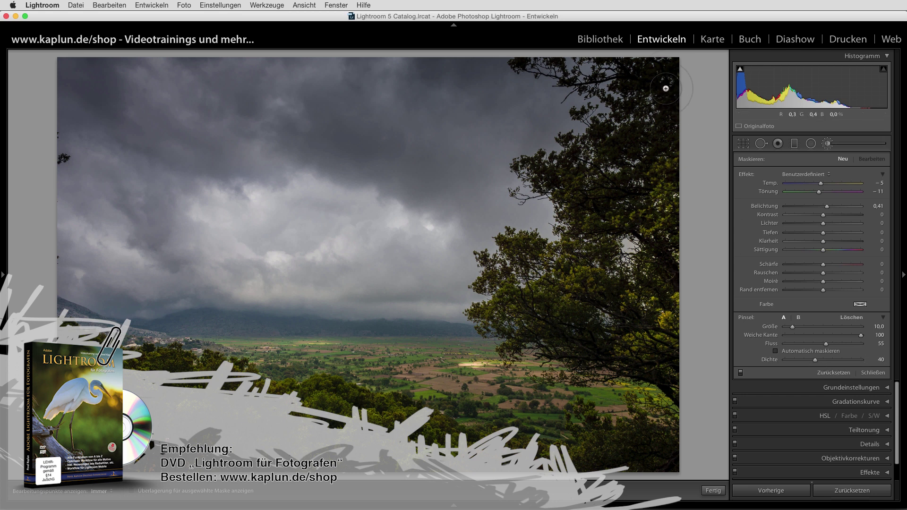
pyautogui.press('h')
pyautogui.press('h')
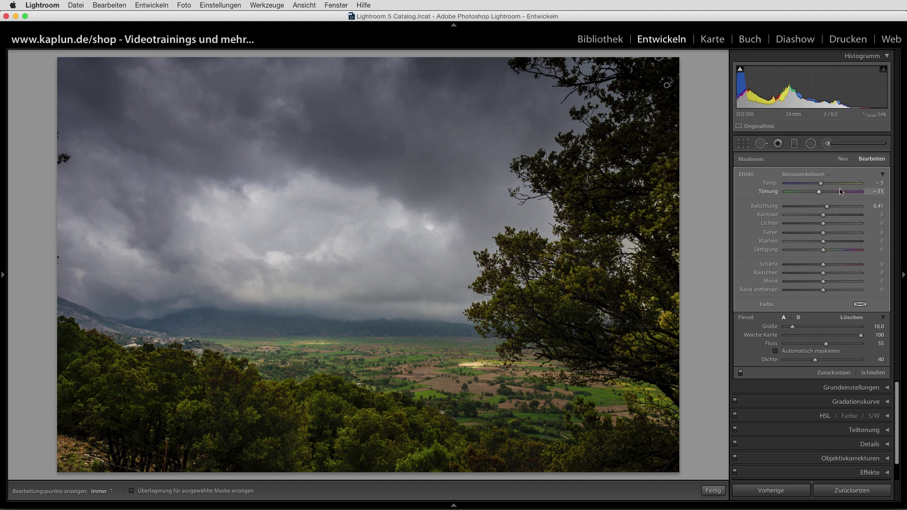
pyautogui.moveTo(835, 208); pyautogui.dragTo(831, 212)
pyautogui.moveTo(844, 208); pyautogui.dragTo(834, 209)
# Step: Set the brush stroke's shadows to 29, raise flow, and brighten the left-edge trees
pyautogui.moveTo(838, 235); pyautogui.dragTo(834, 235)
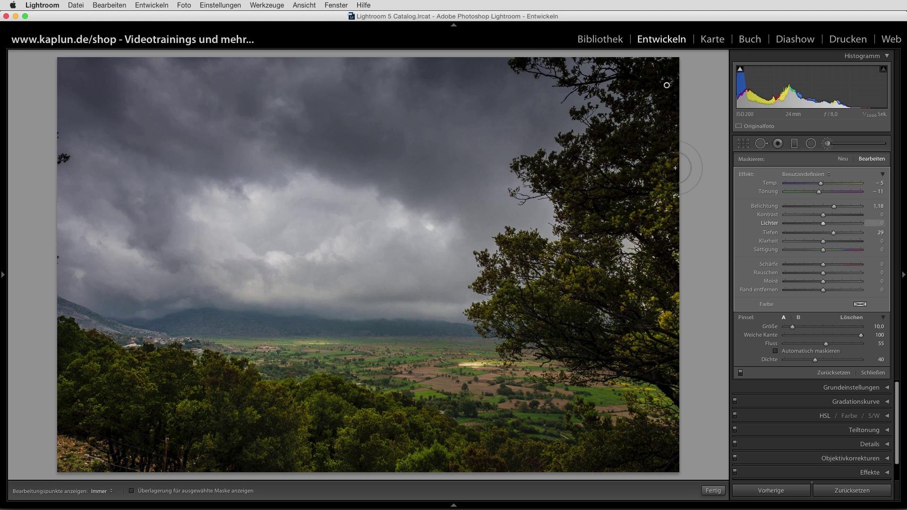
pyautogui.press('h')
pyautogui.press('h')
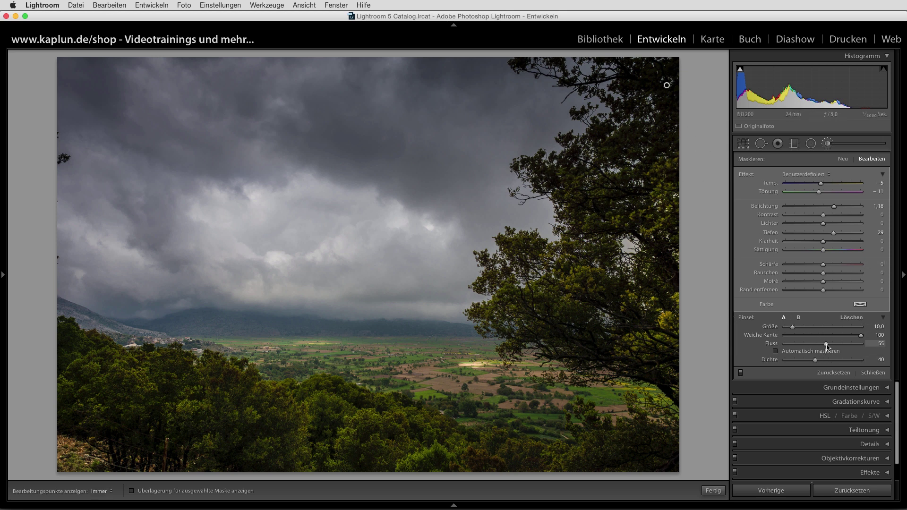
pyautogui.moveTo(839, 345); pyautogui.dragTo(840, 345)
pyautogui.press('h')
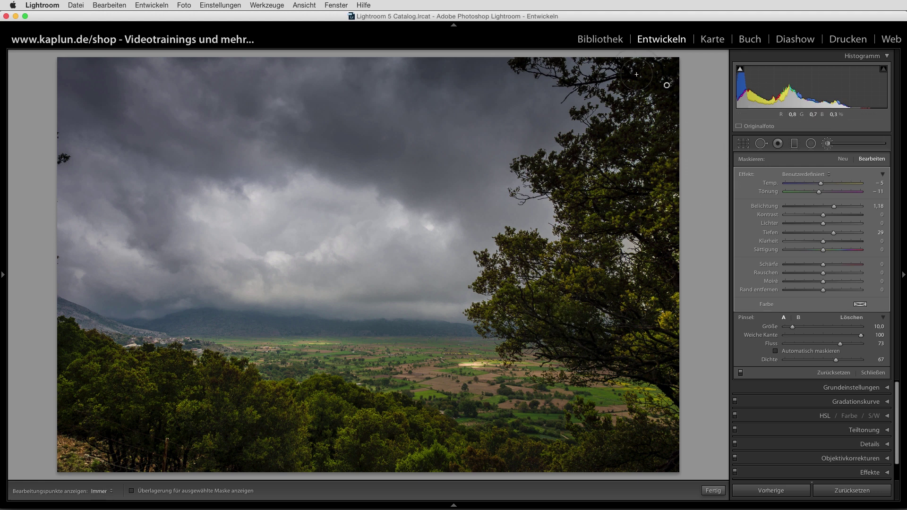
pyautogui.press('h')
pyautogui.click(667, 86)
pyautogui.press('h')
pyautogui.moveTo(63, 380); pyautogui.dragTo(66, 402)
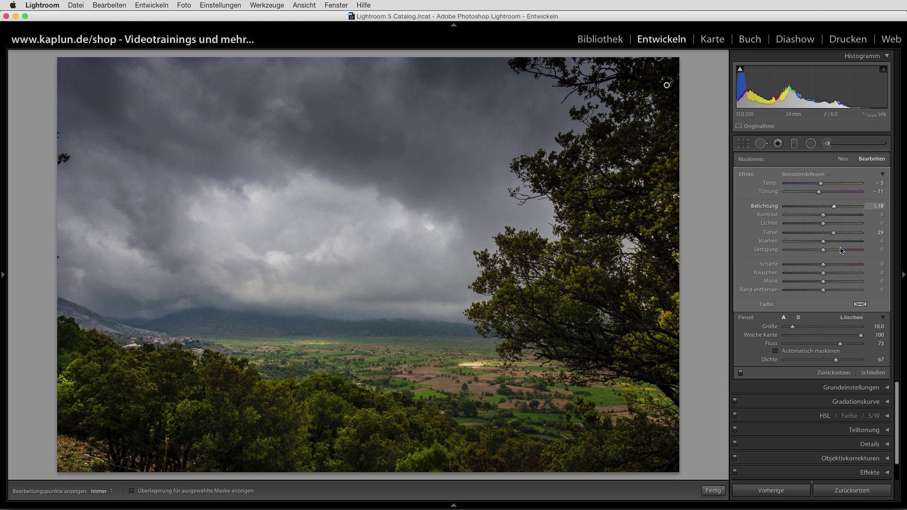
# Step: Toggle the brush adjustments off and on to compare, then start a new brush mask
pyautogui.click(741, 373)
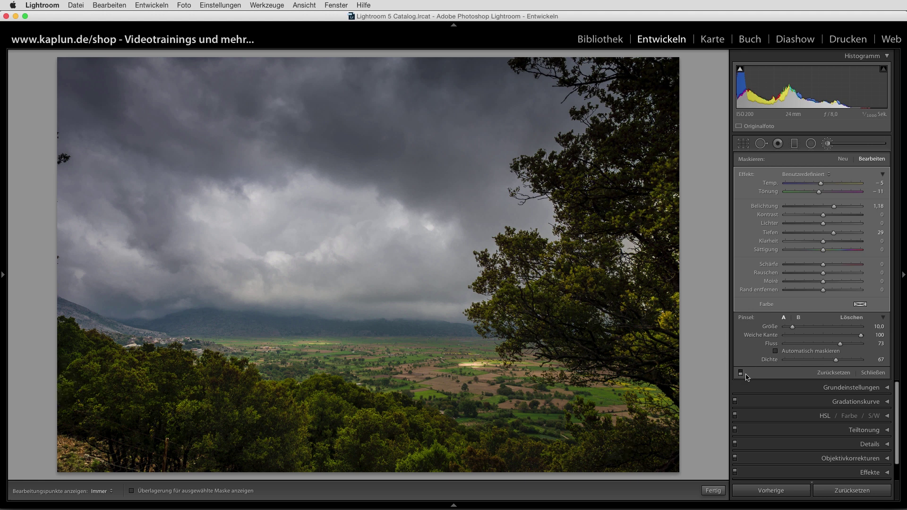
pyautogui.click(741, 374)
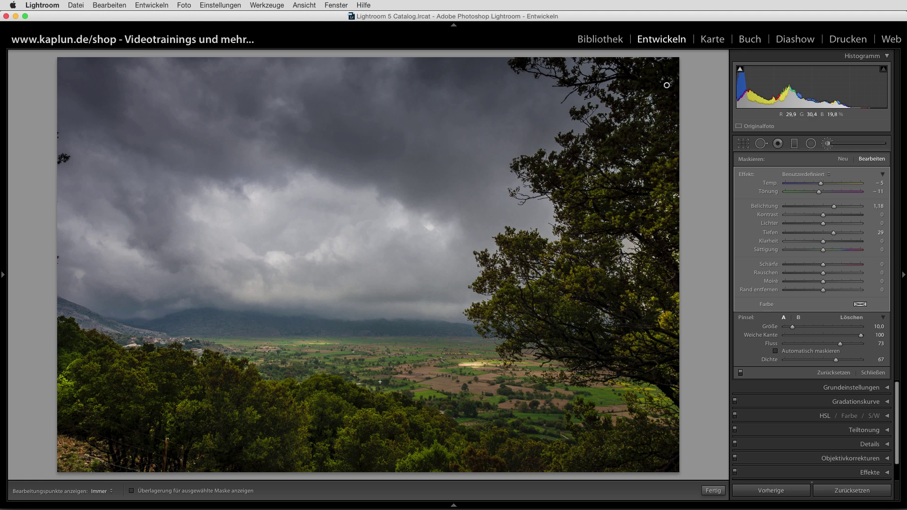
pyautogui.click(844, 161)
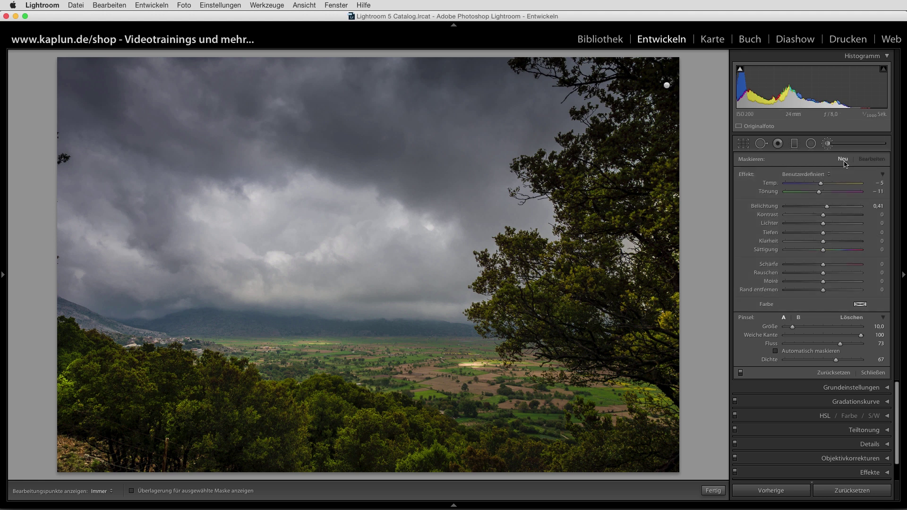
# Step: Reset brush Temp and Tint to 0 and paint +0.96 exposure over the bright clouds
pyautogui.doubleClick(823, 184)
pyautogui.moveTo(820, 192); pyautogui.dragTo(820, 193)
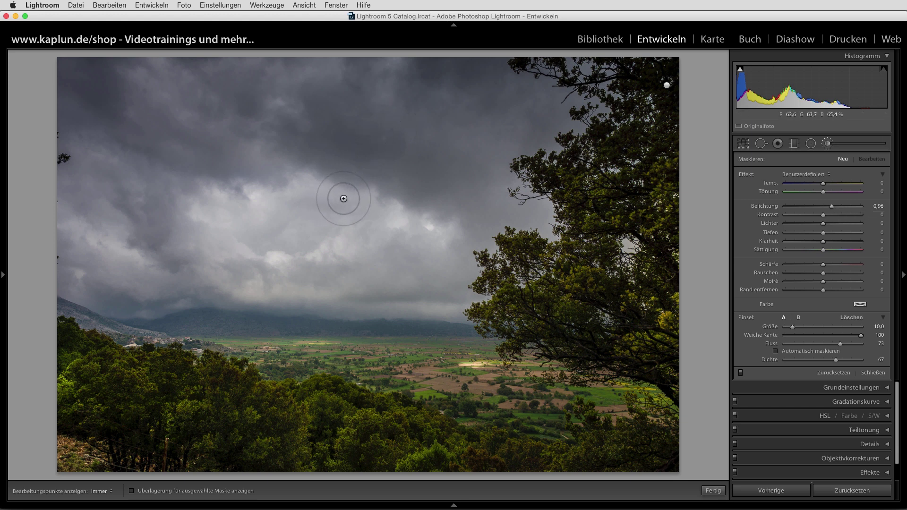
pyautogui.press('h')
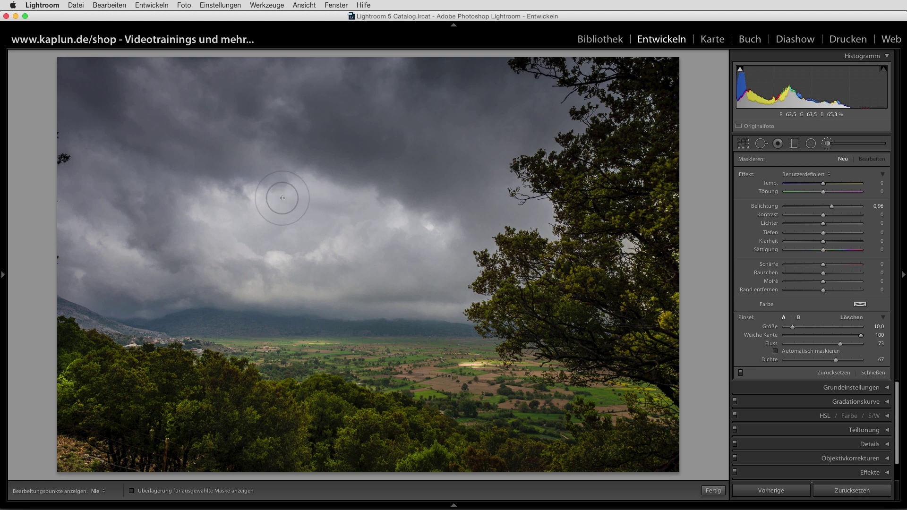
pyautogui.click(235, 209)
pyautogui.moveTo(235, 208); pyautogui.dragTo(190, 205)
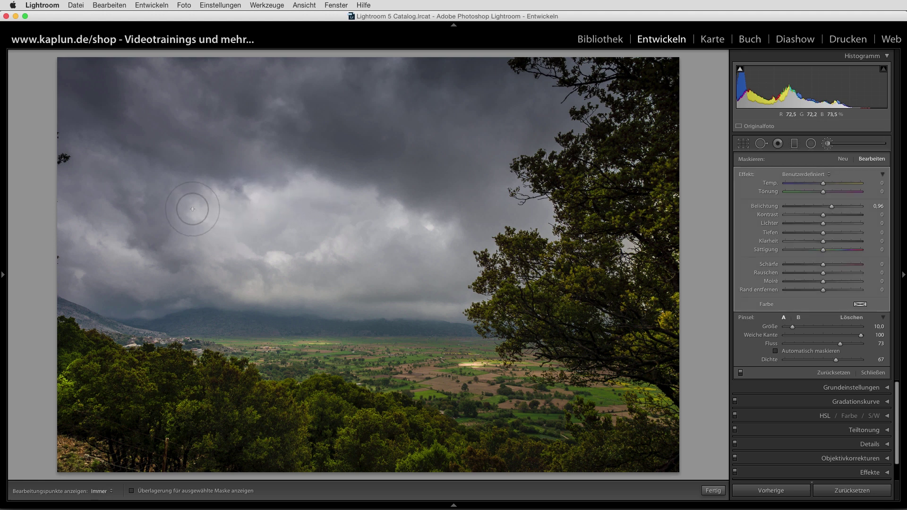
pyautogui.press('h')
pyautogui.moveTo(175, 82); pyautogui.dragTo(195, 64)
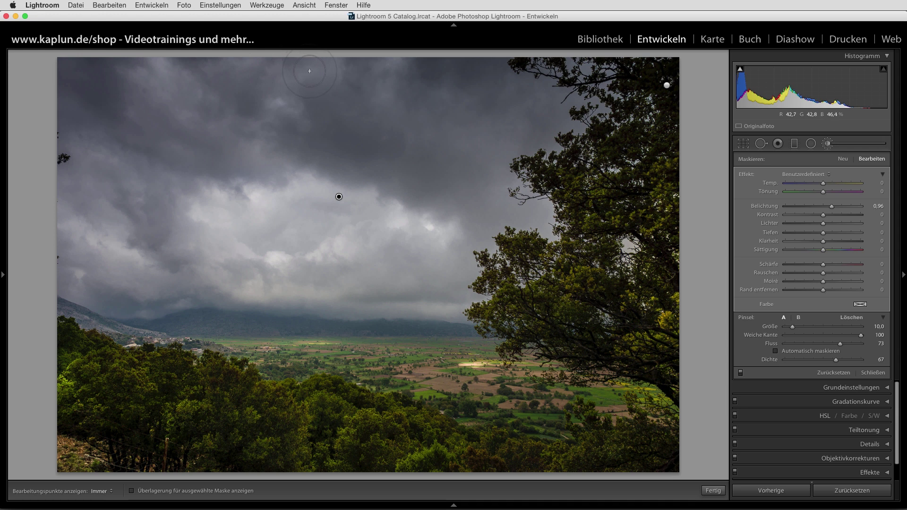
pyautogui.press('h')
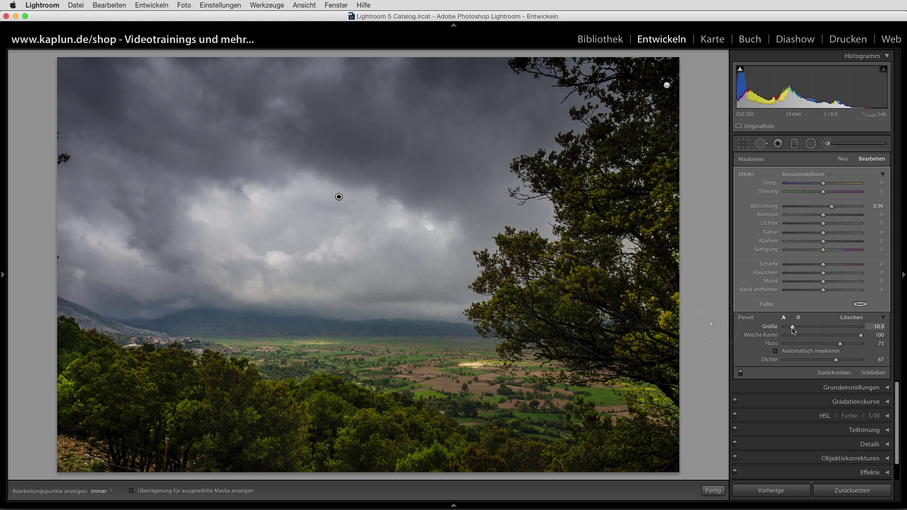
# Step: Reduce the brush size to 4.2, toggling the pins with H
pyautogui.moveTo(789, 330); pyautogui.dragTo(788, 329)
pyautogui.press('h')
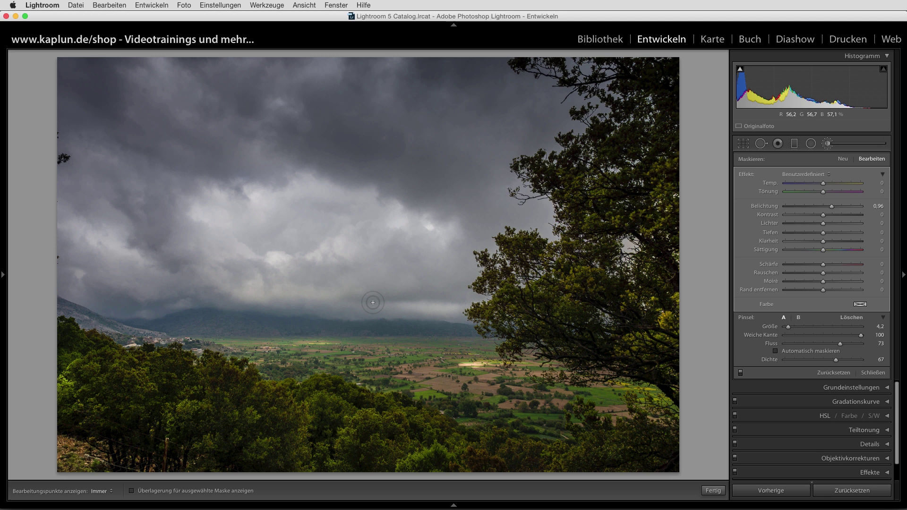
pyautogui.press('h')
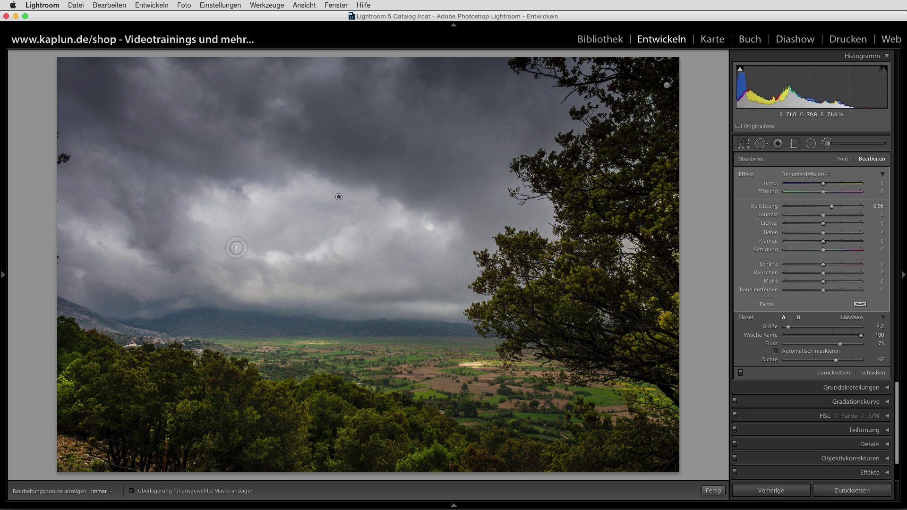
pyautogui.press('h')
pyautogui.press('h')
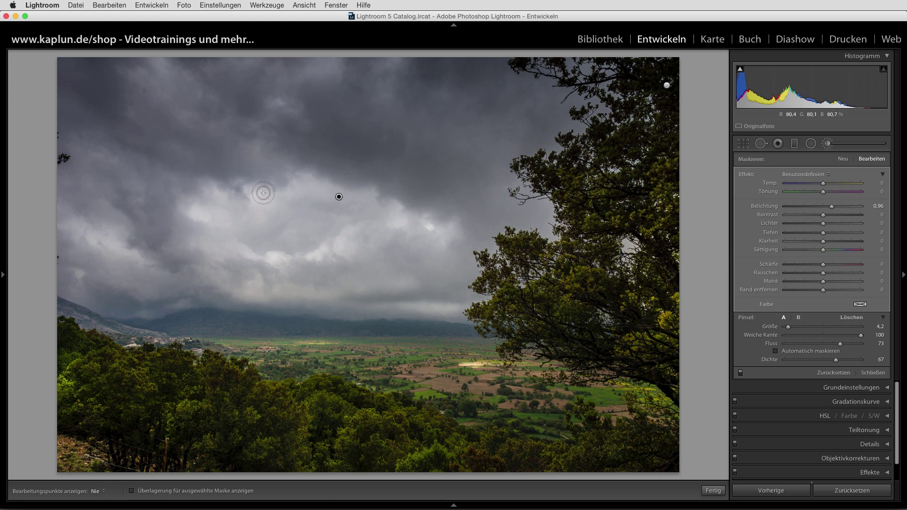
pyautogui.press('h')
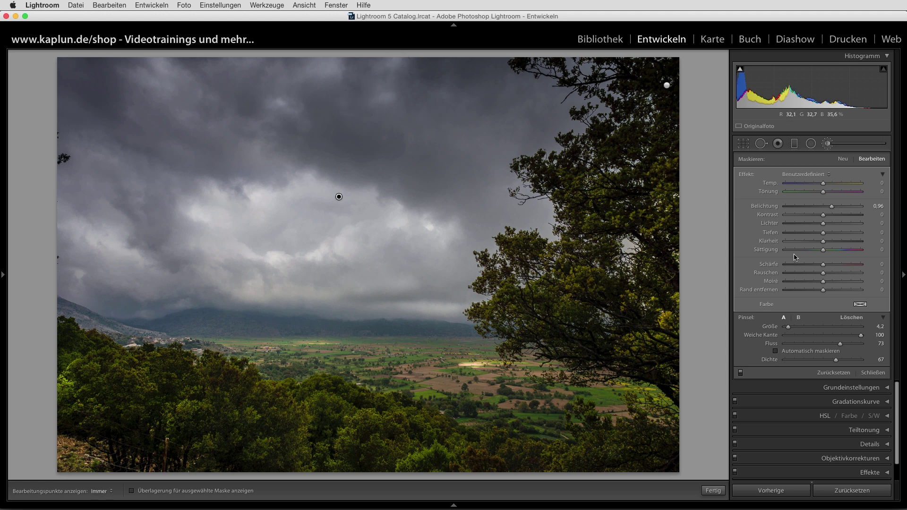
# Step: Set brush flow to 48, paint more left-side clouds, and compare the adjustment off and on
pyautogui.moveTo(841, 344); pyautogui.dragTo(814, 344)
pyautogui.press('h')
pyautogui.moveTo(824, 346); pyautogui.dragTo(821, 345)
pyautogui.press('h')
pyautogui.press('h')
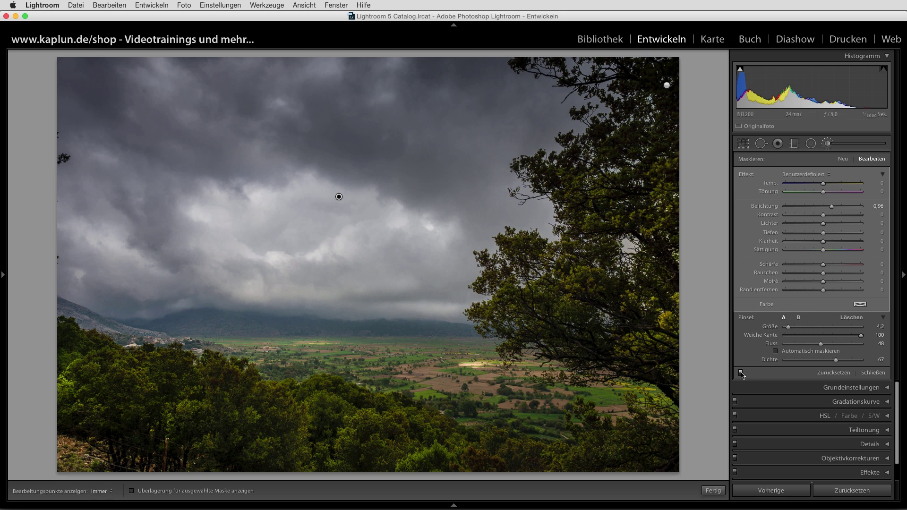
pyautogui.click(741, 373)
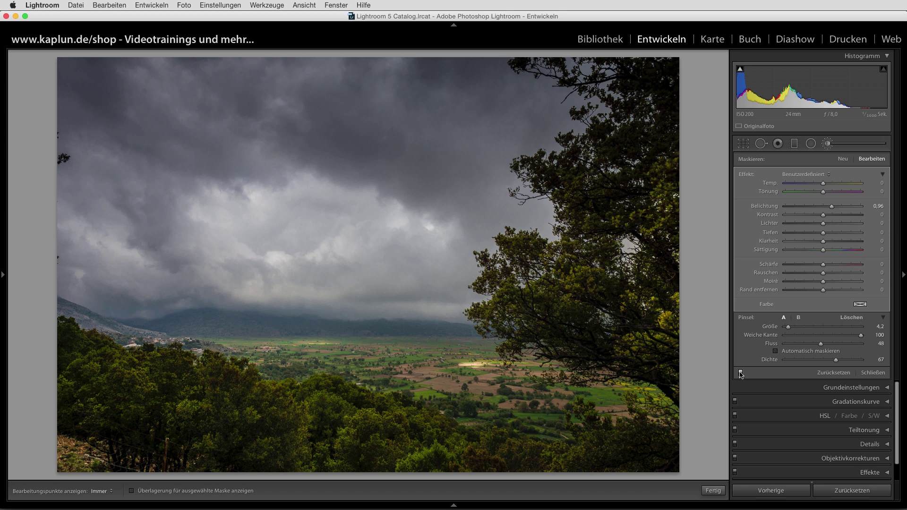
pyautogui.click(741, 374)
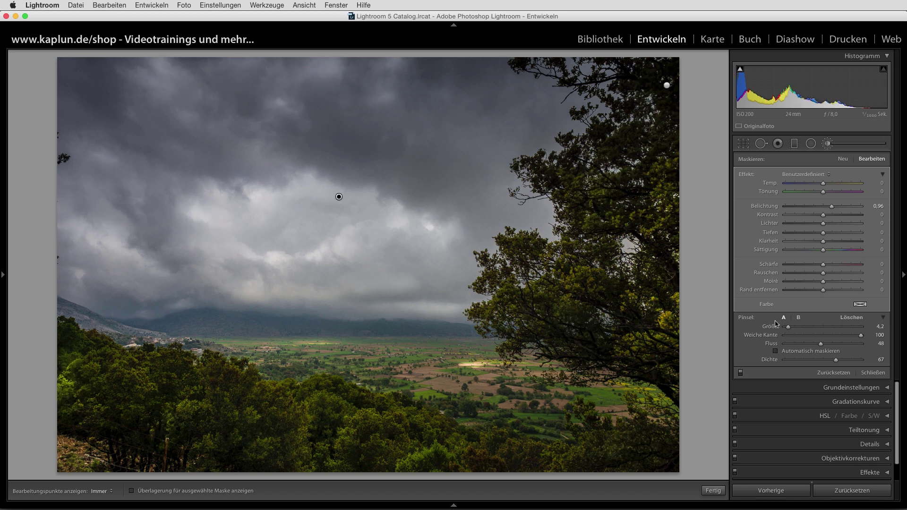
# Step: Paint a new brush adjustment on the upper clouds at −1.28 exposure and flow 61
pyautogui.click(844, 160)
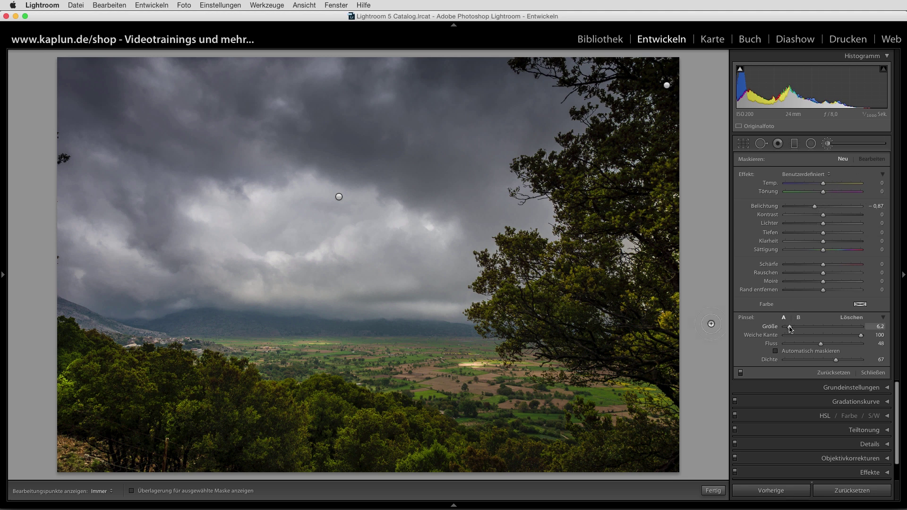
pyautogui.moveTo(435, 74); pyautogui.dragTo(482, 75)
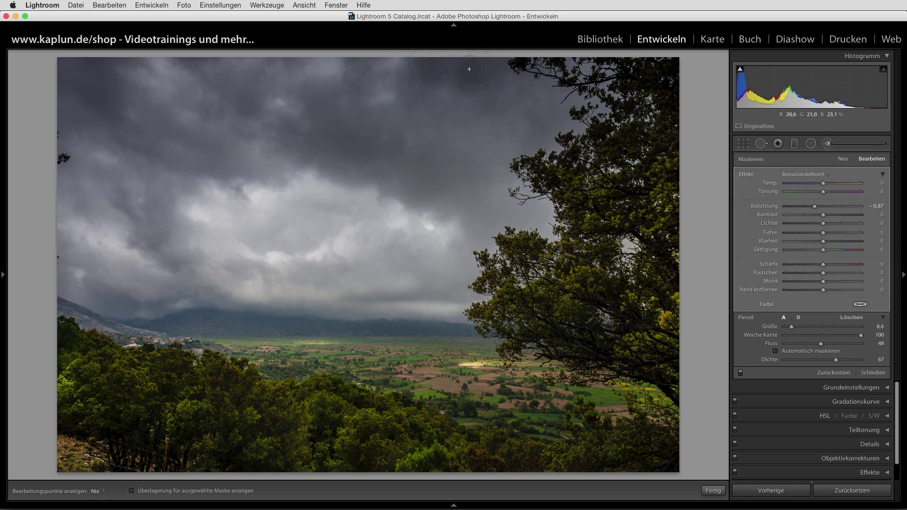
pyautogui.moveTo(812, 208); pyautogui.dragTo(810, 208)
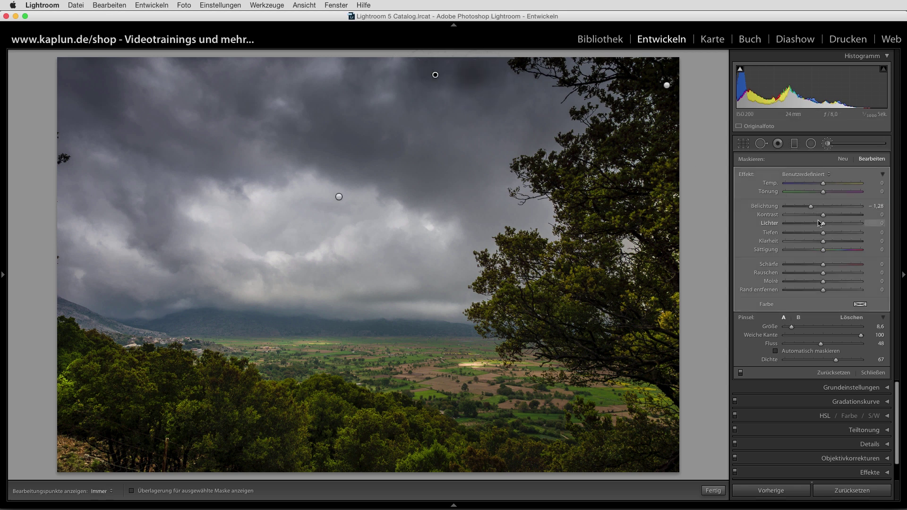
pyautogui.moveTo(833, 347); pyautogui.dragTo(832, 347)
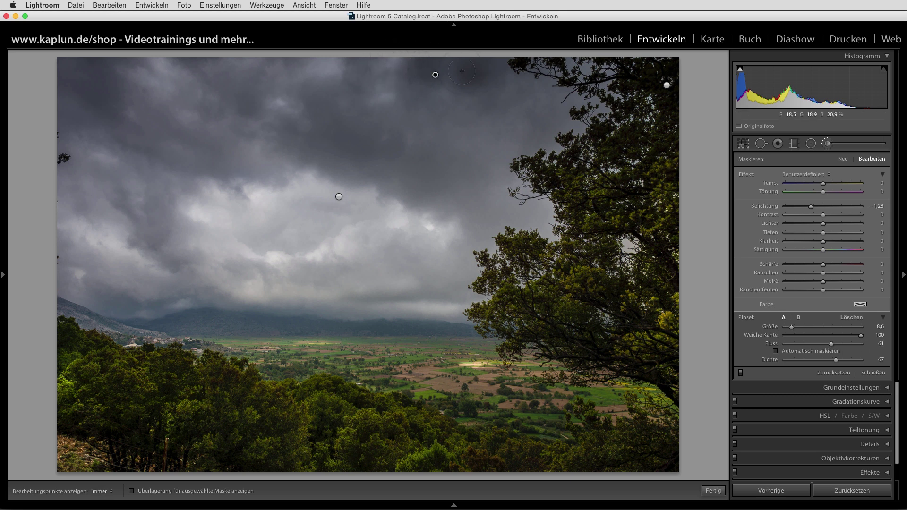
pyautogui.press('h')
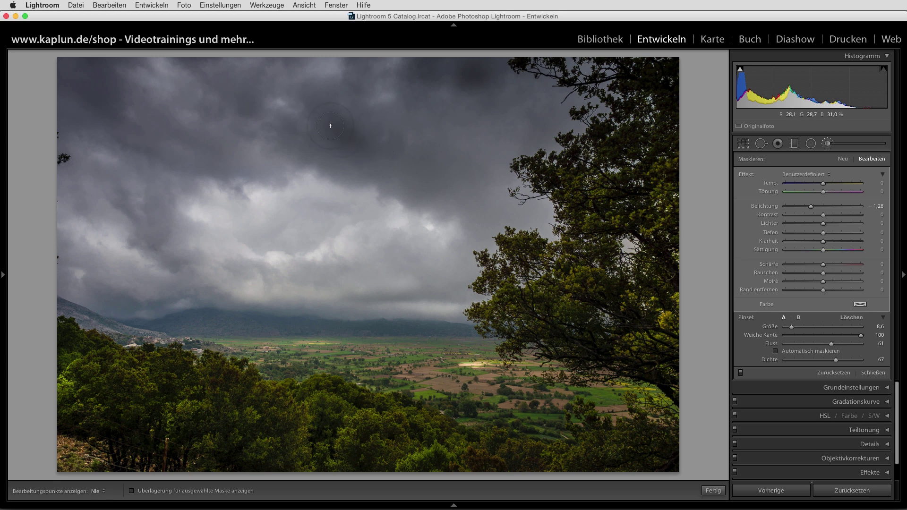
pyautogui.press('h')
pyautogui.press('h')
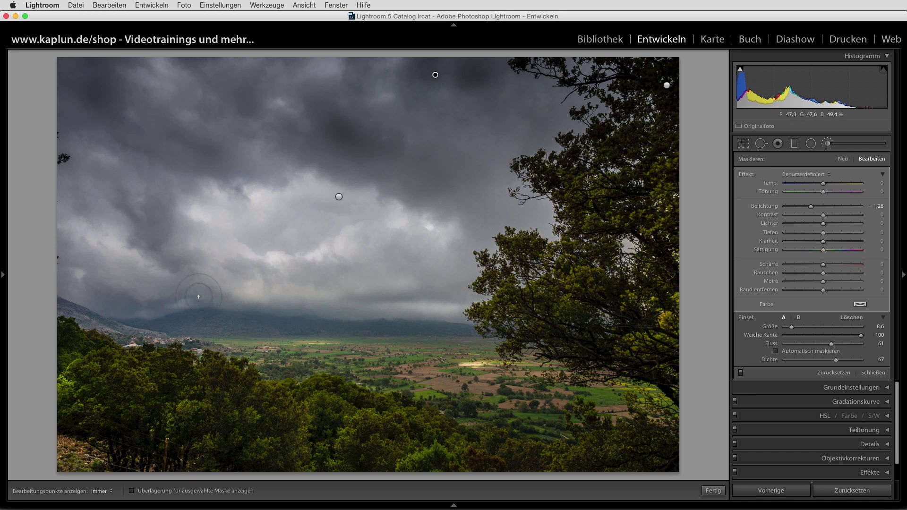
pyautogui.press('h')
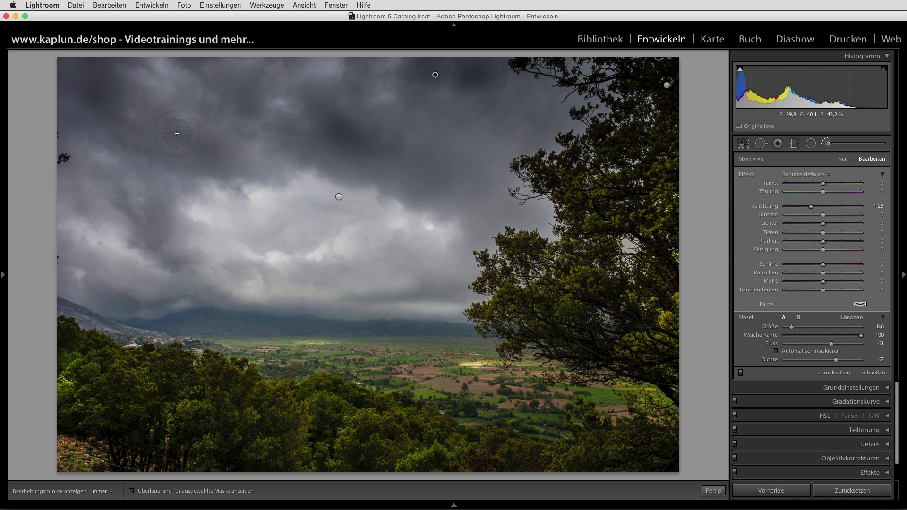
pyautogui.press('h')
pyautogui.press('h')
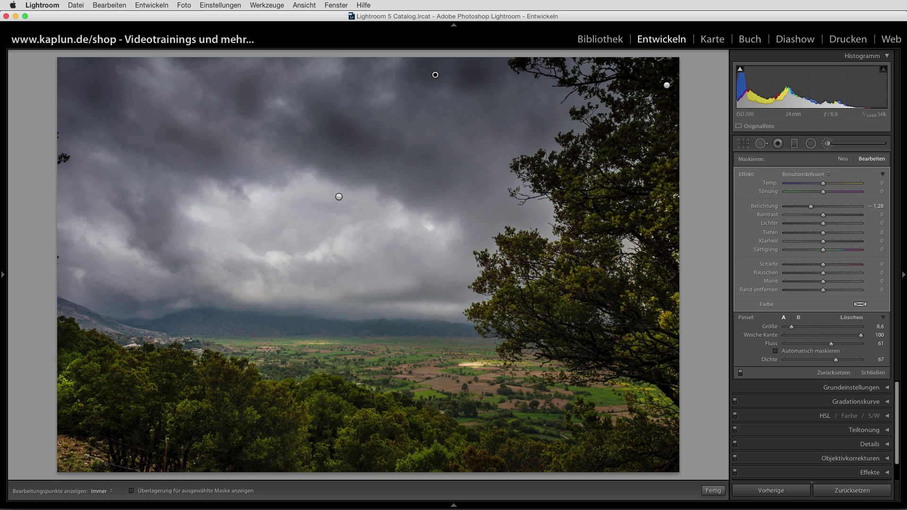
# Step: Finish the brush edits, compare before and after side by side, then return to Loupe view
pyautogui.click(714, 492)
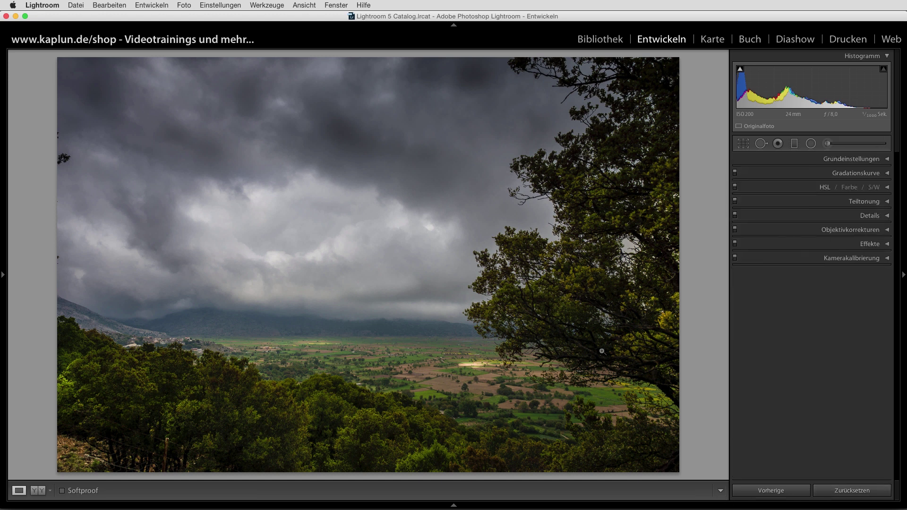
pyautogui.click(38, 490)
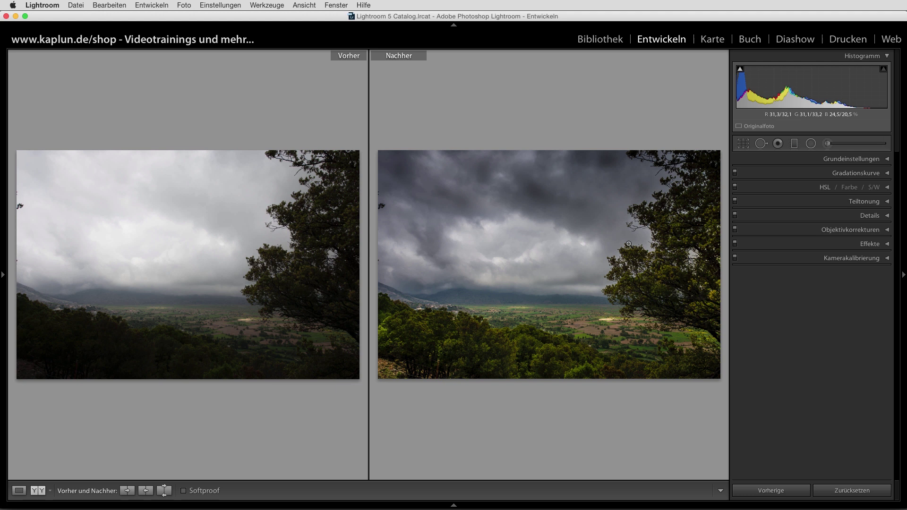
pyautogui.click(19, 490)
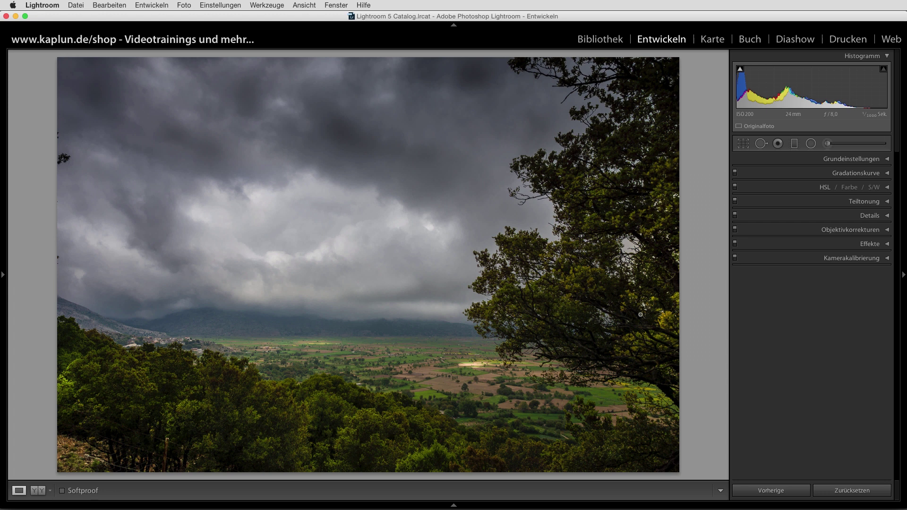
pyautogui.click(811, 143)
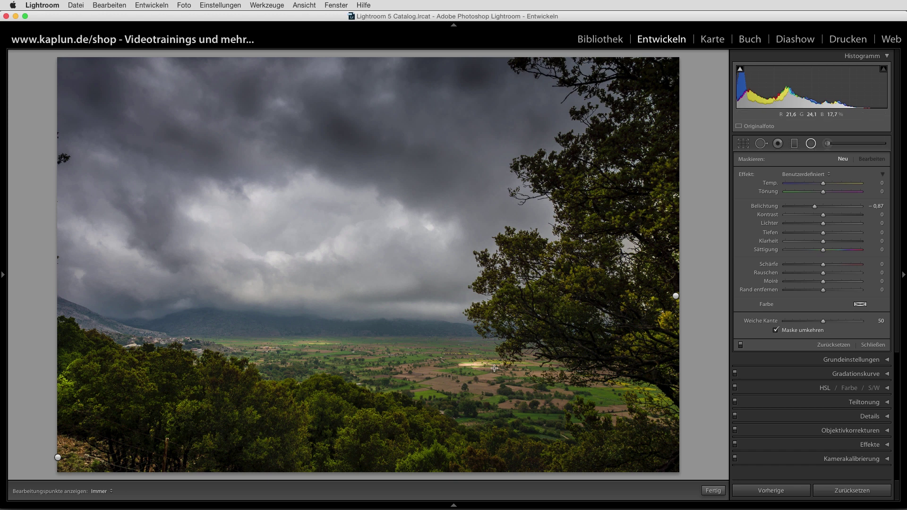
# Step: Add a valley radial filter with exposure 0.49, shadows 13, Temp 22 and Tint 14
pyautogui.moveTo(422, 365); pyautogui.dragTo(587, 387)
pyautogui.moveTo(824, 209); pyautogui.dragTo(828, 208)
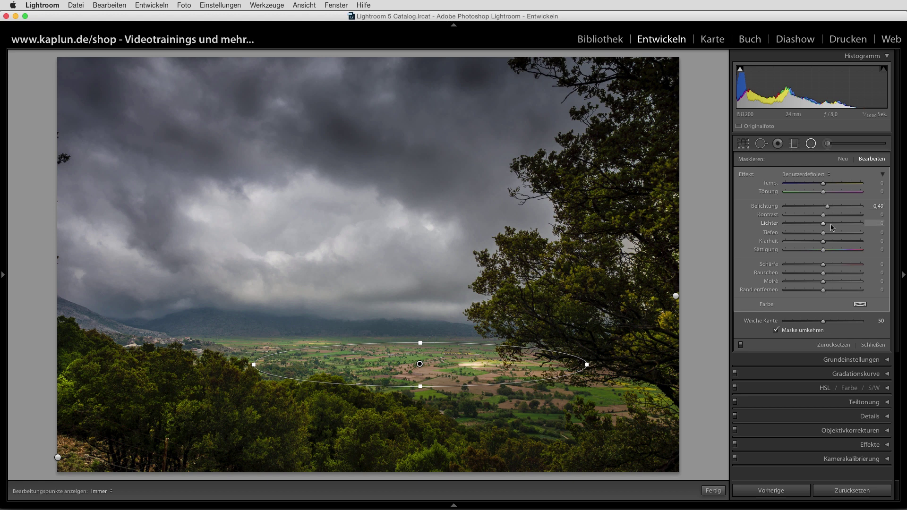
pyautogui.moveTo(826, 233); pyautogui.dragTo(827, 235)
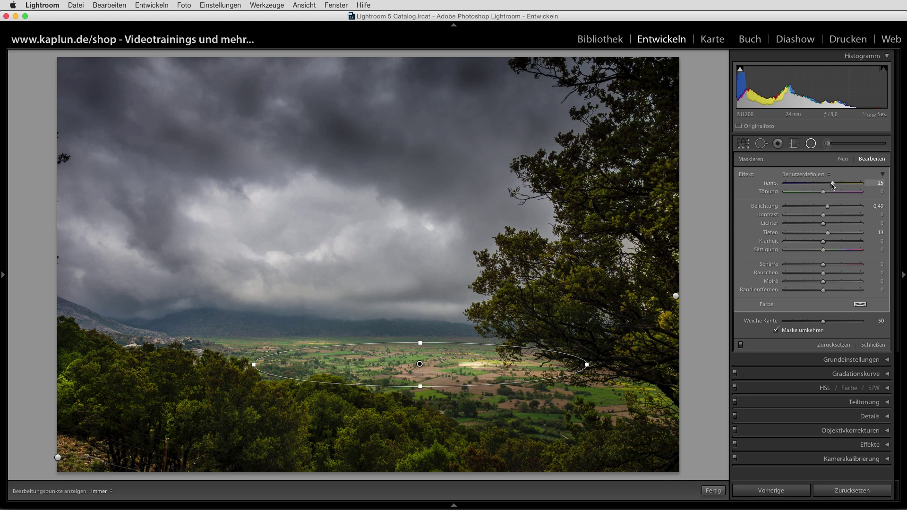
pyautogui.moveTo(832, 187); pyautogui.dragTo(833, 187)
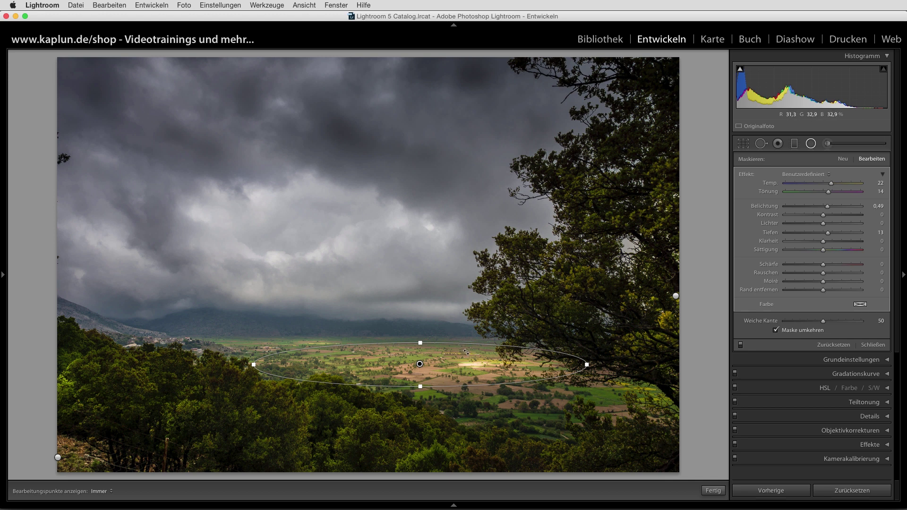
pyautogui.click(713, 492)
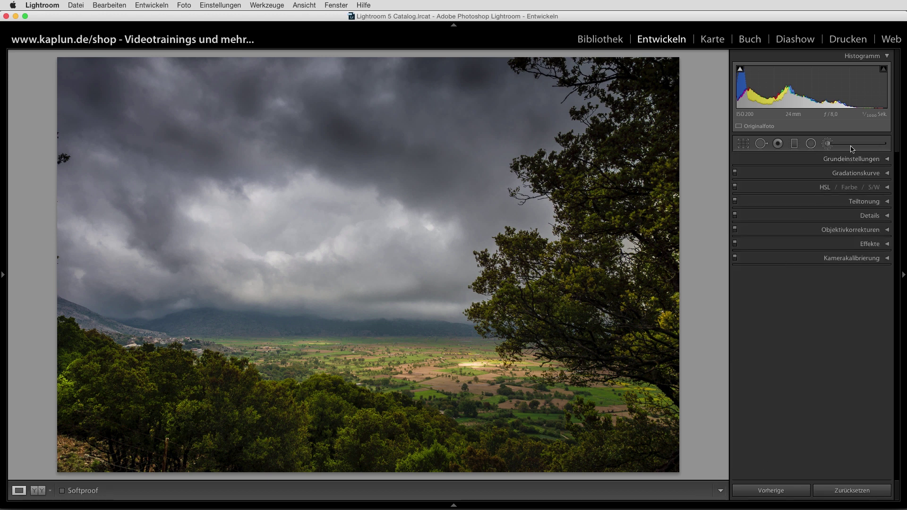
# Step: Reopen the Adjustment Brush at flow 46 and raise the cloud pin's exposure to 0.96
pyautogui.click(828, 145)
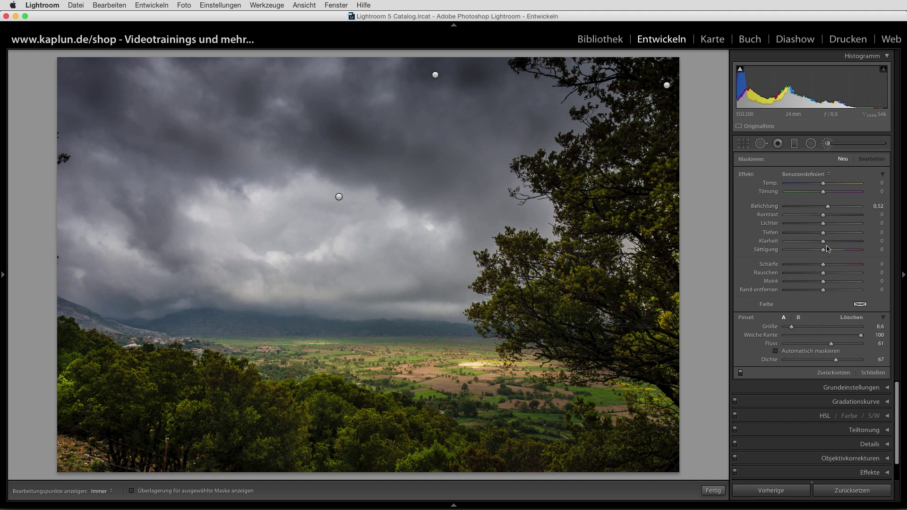
pyautogui.click(819, 346)
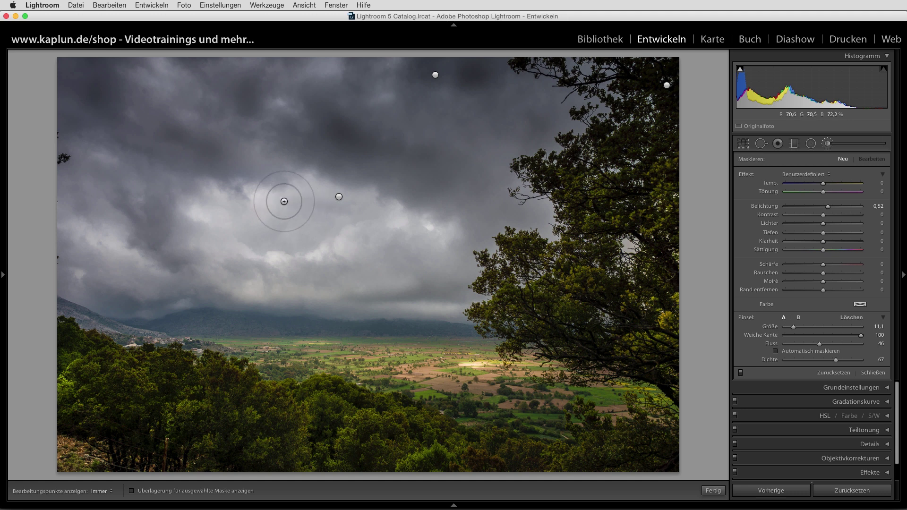
pyautogui.press('h')
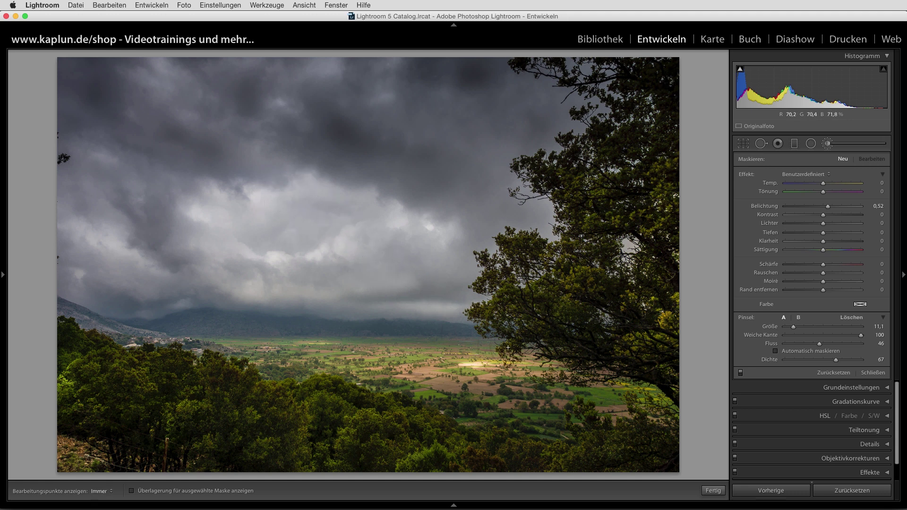
pyautogui.click(292, 200)
pyautogui.press('h')
pyautogui.press('h')
pyautogui.press('h')
pyautogui.press('h')
pyautogui.press('h')
pyautogui.press('h')
pyautogui.press('h')
pyautogui.press('h')
pyautogui.press('h')
pyautogui.click(339, 196)
pyautogui.press('h')
pyautogui.press('h')
pyautogui.press('h')
pyautogui.press('h')
pyautogui.press('h')
pyautogui.press('h')
pyautogui.press('h')
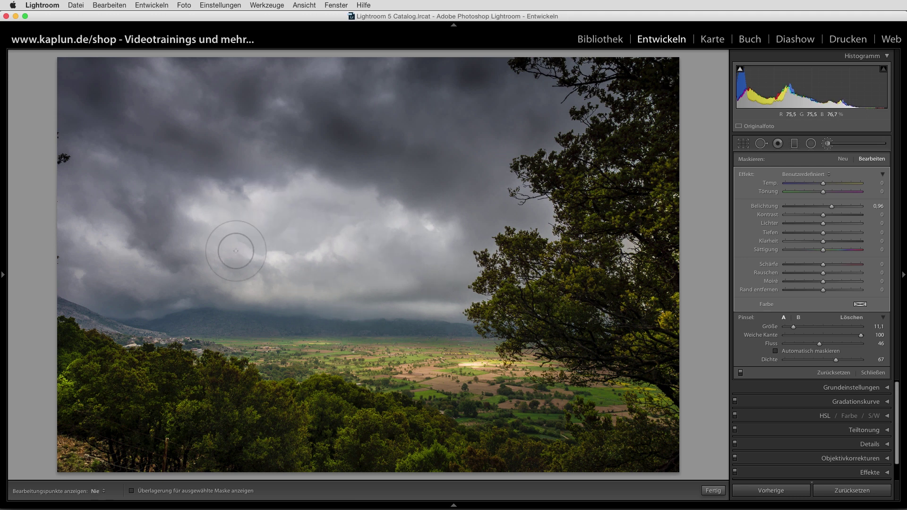
pyautogui.press('h')
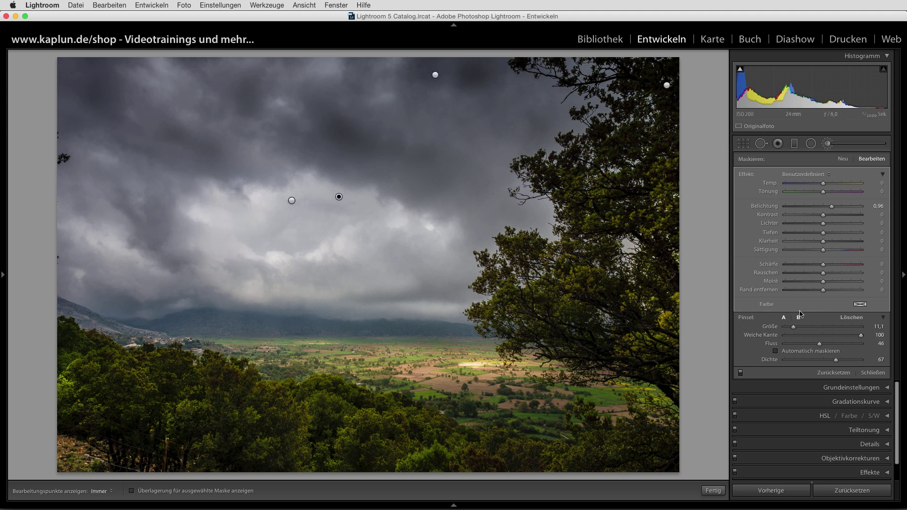
# Step: Shrink the brush to about 5, add cloud strokes, undo one, and finish brushing
pyautogui.moveTo(793, 328); pyautogui.dragTo(793, 328)
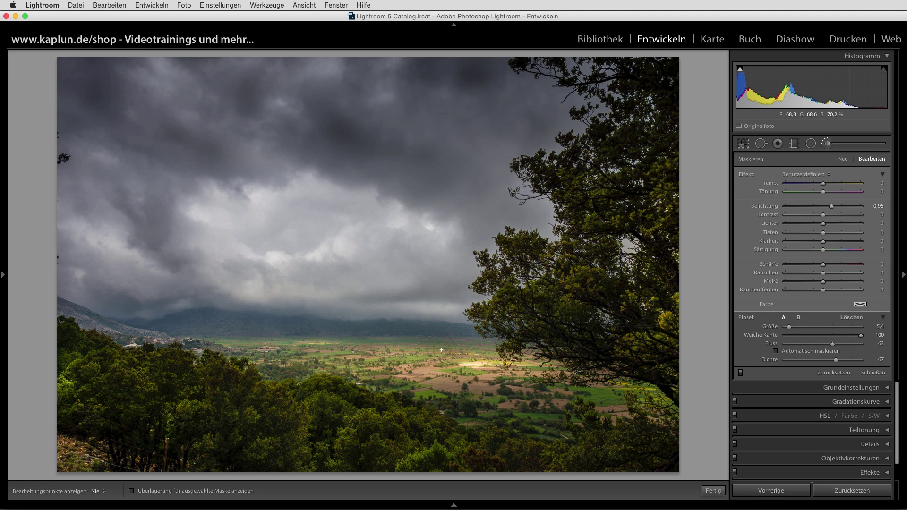
pyautogui.press('h')
pyautogui.press('h')
pyautogui.press('h')
pyautogui.press('h')
pyautogui.press('h')
pyautogui.press('h')
pyautogui.press('h')
pyautogui.press('h')
pyautogui.press('h')
pyautogui.press('h')
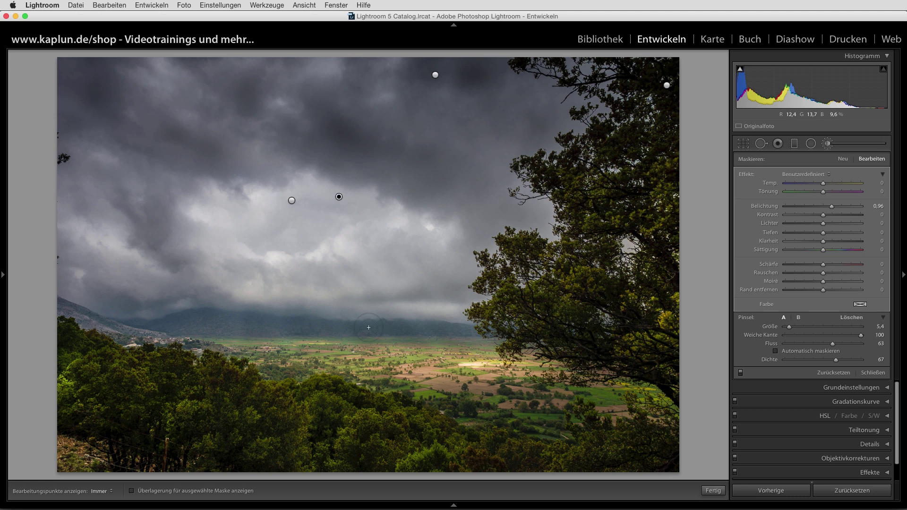
pyautogui.press('h')
pyautogui.press('h')
pyautogui.press('h')
pyautogui.press('h')
pyautogui.press('h')
pyautogui.press('h')
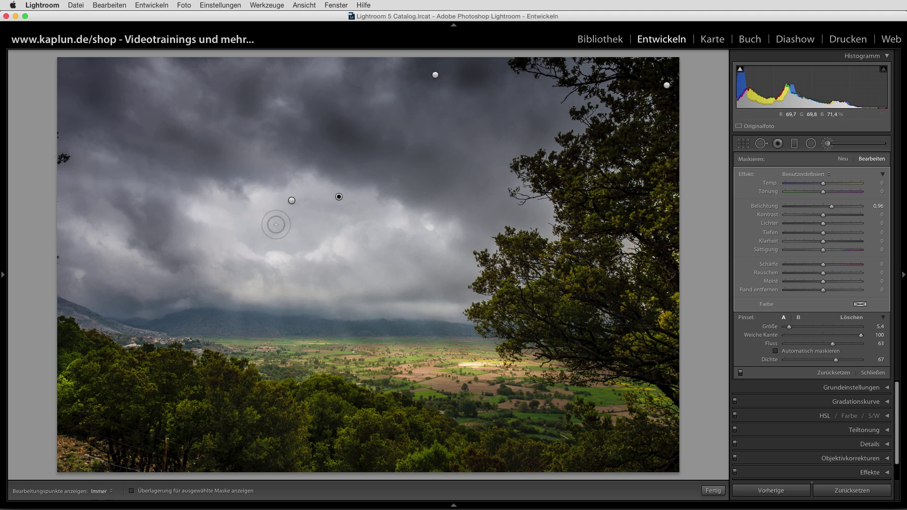
pyautogui.hotkey('ctrl', 'z')
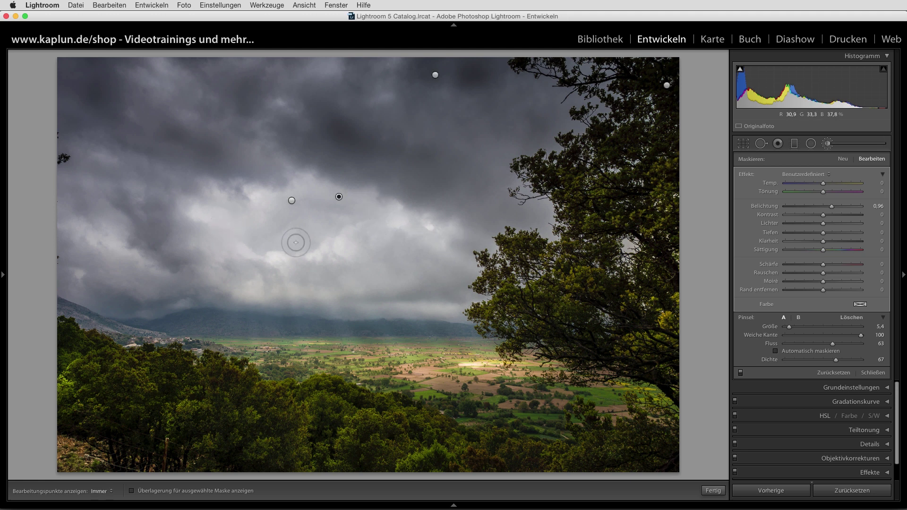
pyautogui.press('h')
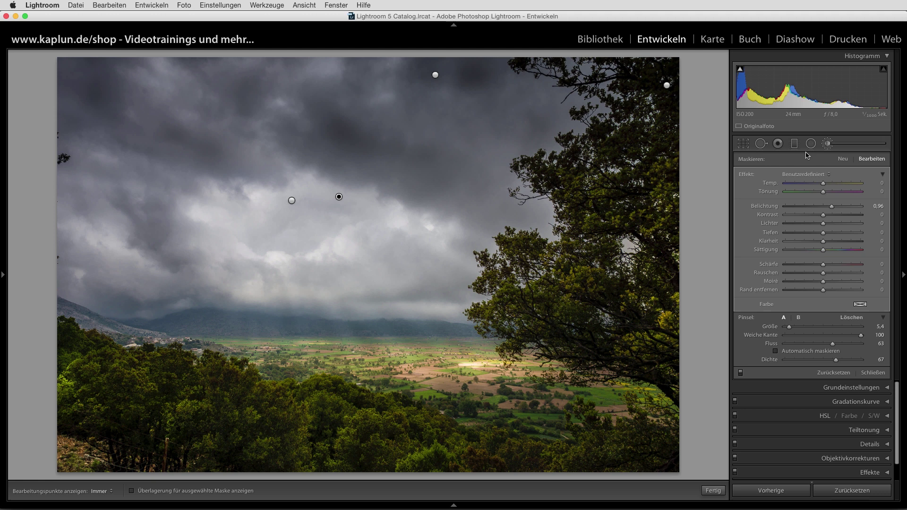
pyautogui.click(714, 491)
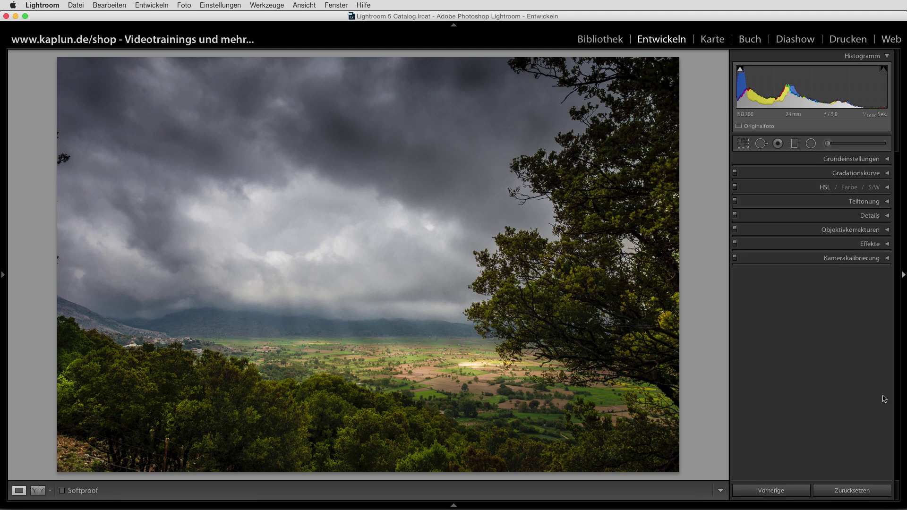
# Step: Draw a large radial filter with exposure reset, temperature lowered to 4 and feather 89
pyautogui.click(811, 144)
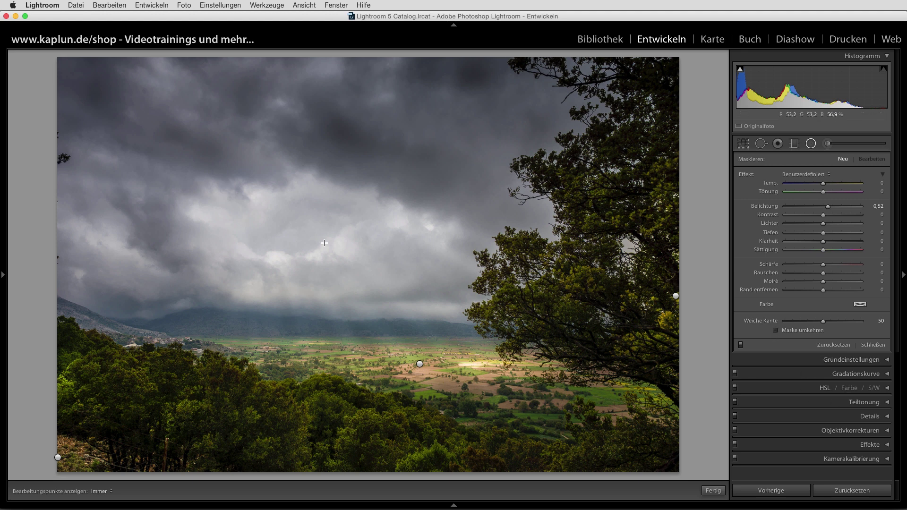
pyautogui.moveTo(324, 243); pyautogui.dragTo(525, 367)
pyautogui.moveTo(565, 403); pyautogui.dragTo(618, 434)
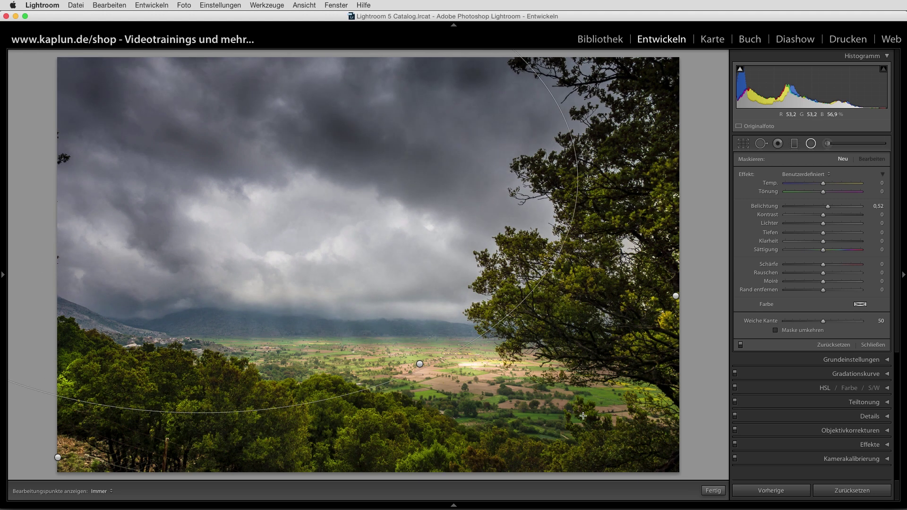
pyautogui.doubleClick(828, 208)
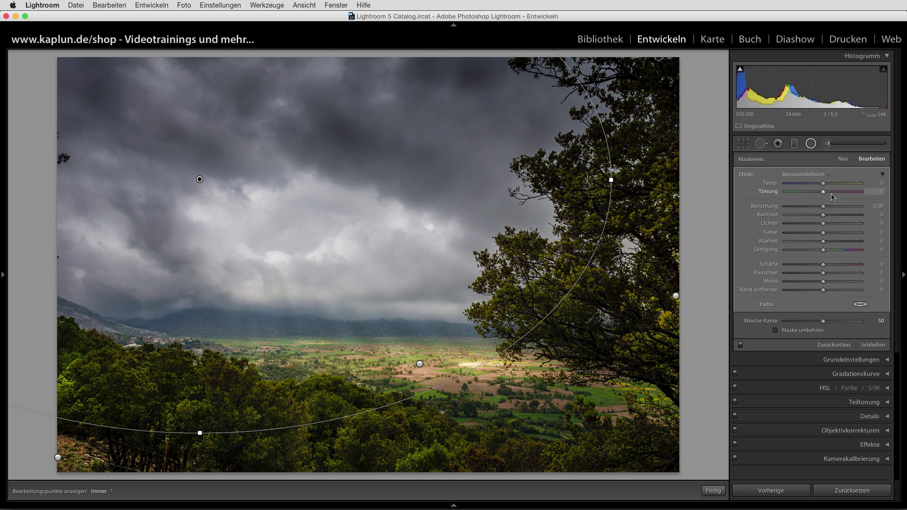
pyautogui.moveTo(823, 183); pyautogui.dragTo(832, 186)
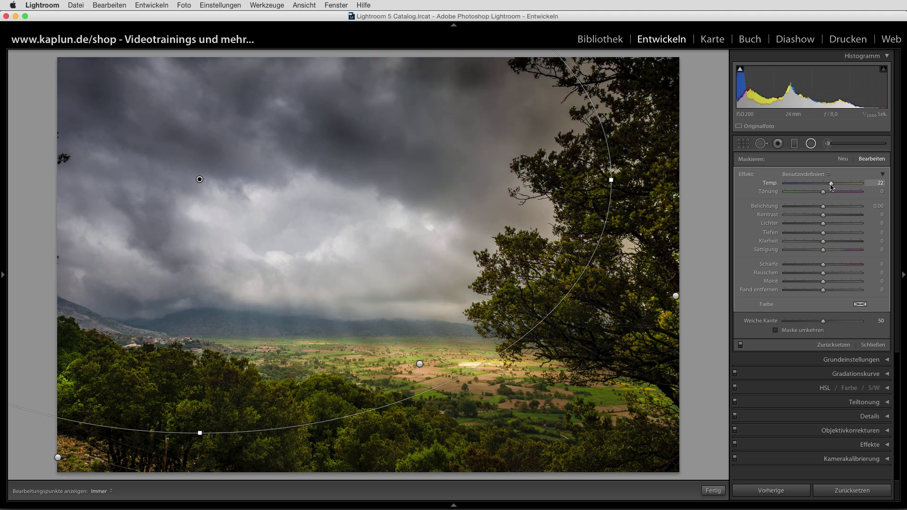
pyautogui.moveTo(828, 187); pyautogui.dragTo(827, 188)
pyautogui.click(825, 323)
pyautogui.moveTo(825, 323); pyautogui.dragTo(853, 321)
# Step: Keep the filter's tint neutral, give it a warm pinkish colour, and close it
pyautogui.click(834, 192)
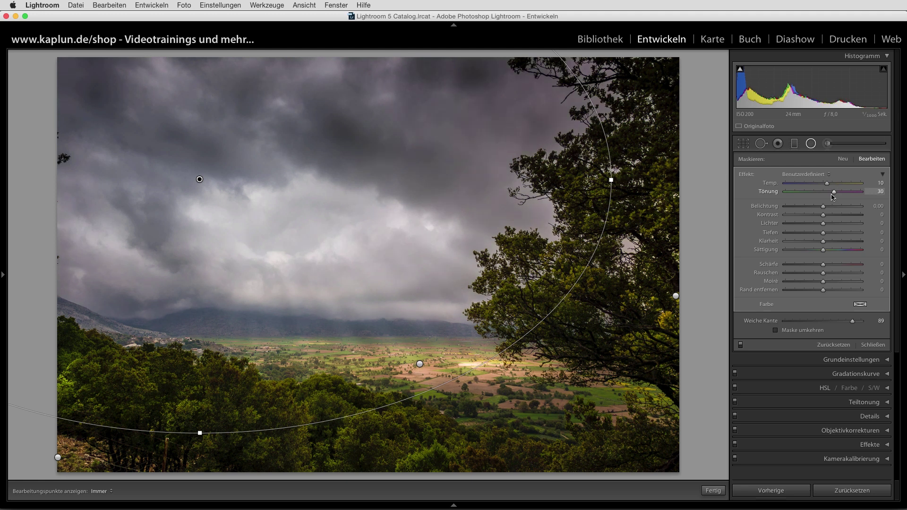
pyautogui.moveTo(834, 195); pyautogui.dragTo(832, 196)
pyautogui.doubleClick(831, 191)
pyautogui.click(860, 304)
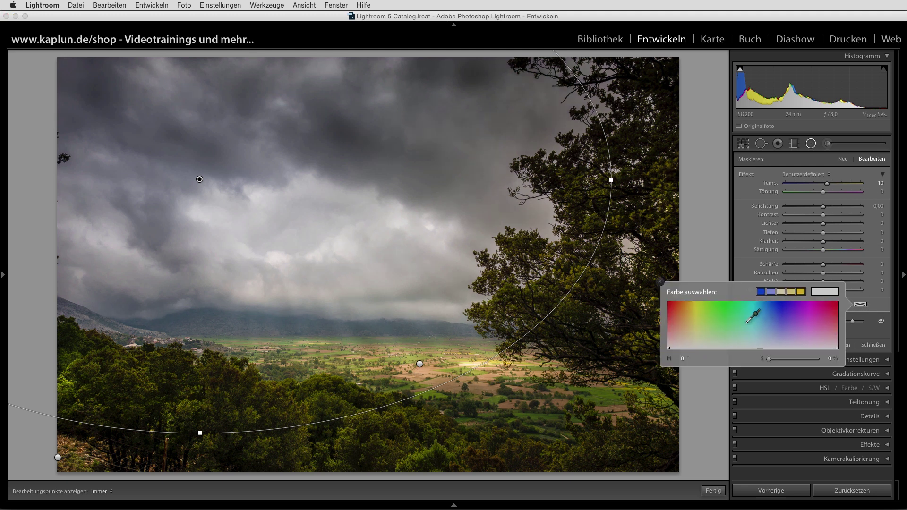
pyautogui.moveTo(682, 331); pyautogui.dragTo(681, 339)
pyautogui.click(861, 305)
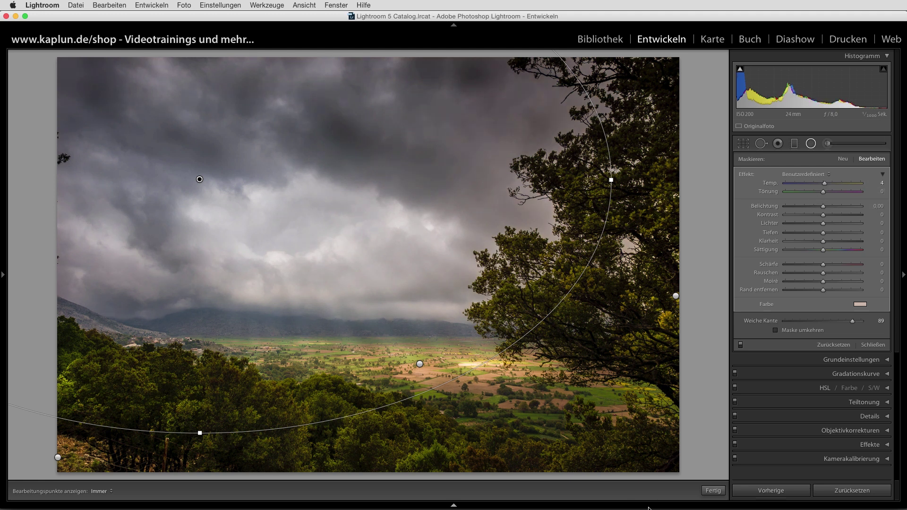
pyautogui.click(714, 491)
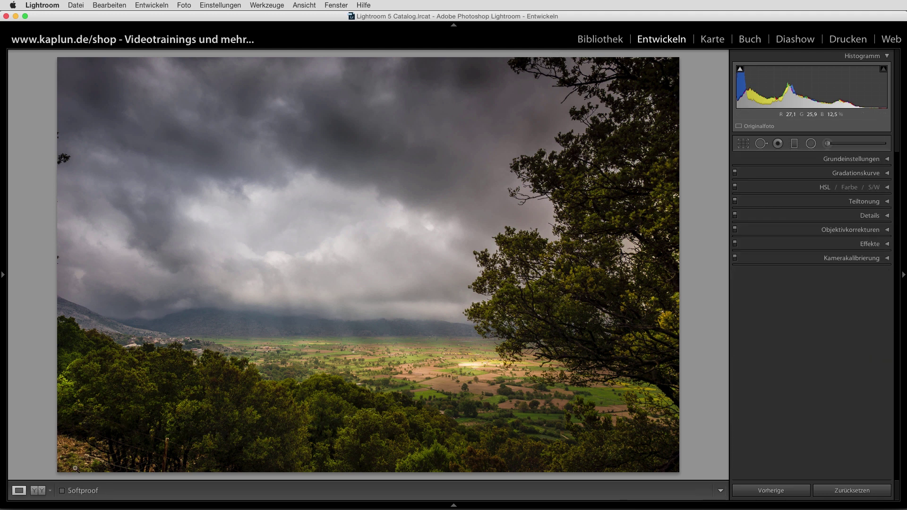
# Step: Compare before and after, return to Loupe view, and select Spot Removal in heal mode
pyautogui.click(35, 491)
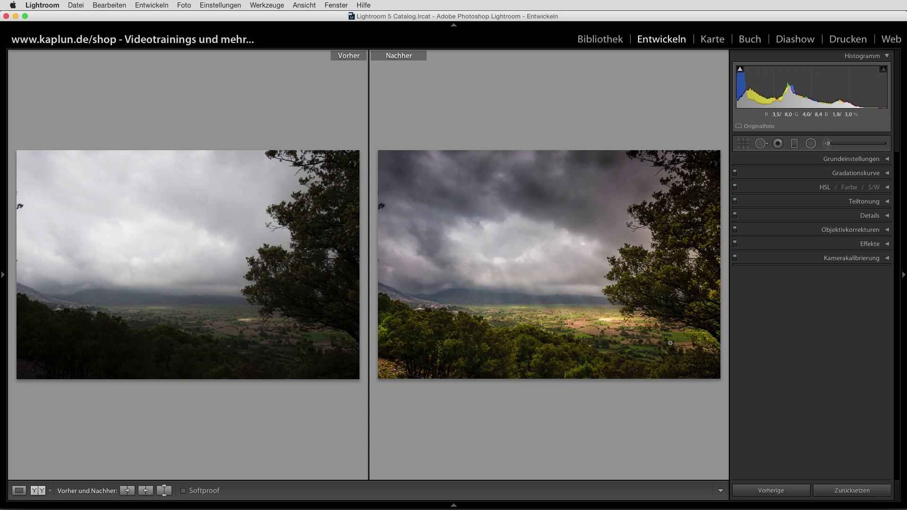
pyautogui.click(19, 490)
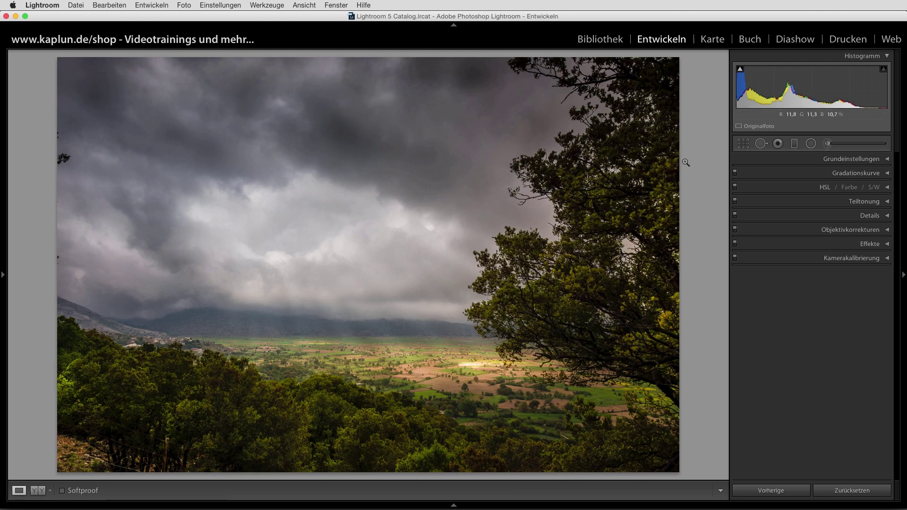
pyautogui.click(762, 144)
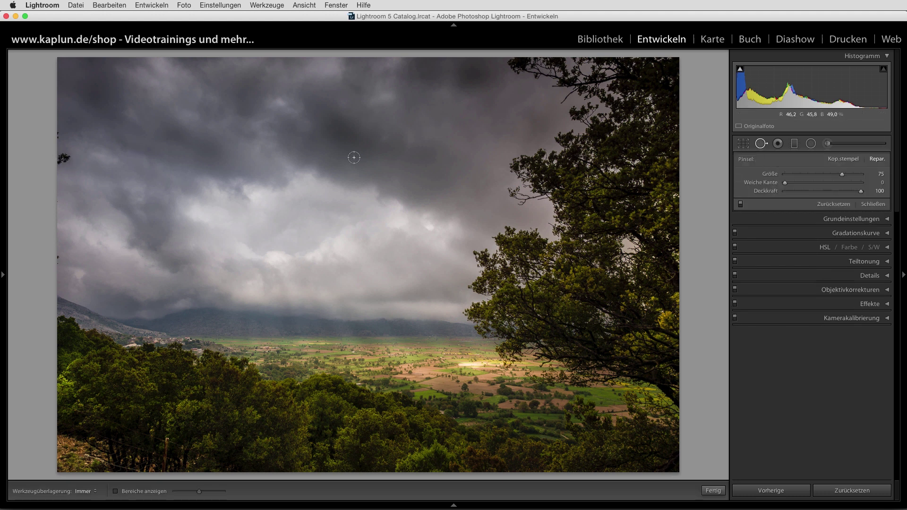
# Step: Heal the dark sliver on the sky's left edge with feather 71, sampling nearby clouds
pyautogui.hotkey('shift', ']')
pyautogui.hotkey('shift', ']')
pyautogui.hotkey('shift', ']')
pyautogui.moveTo(62, 132); pyautogui.dragTo(68, 156)
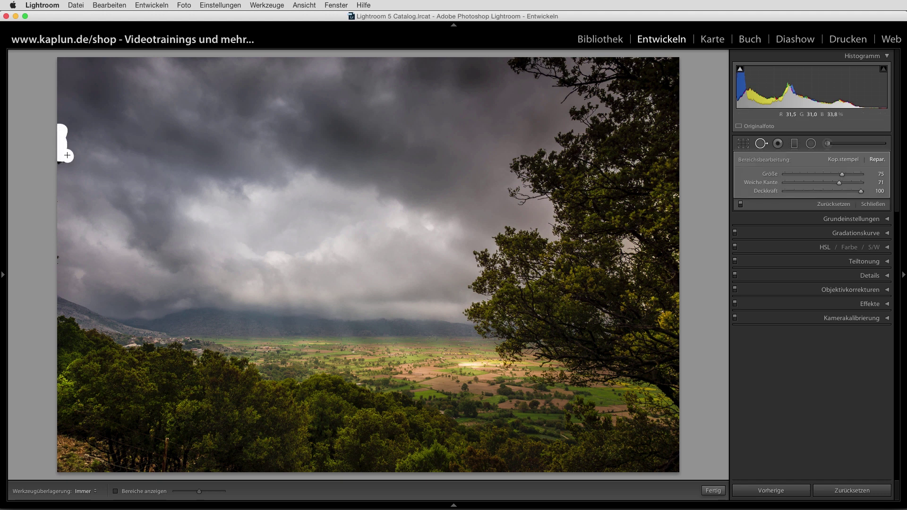
pyautogui.moveTo(68, 155); pyautogui.dragTo(60, 267)
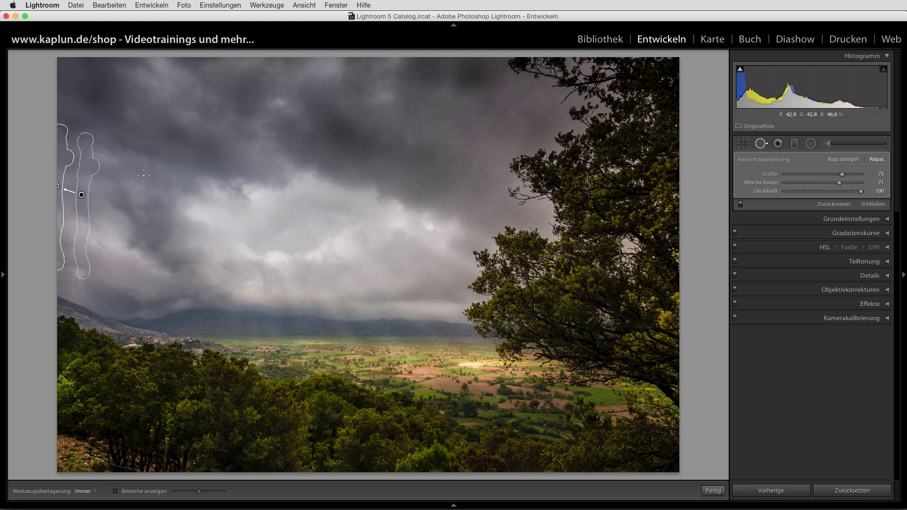
pyautogui.moveTo(81, 195); pyautogui.dragTo(83, 191)
pyautogui.click(714, 491)
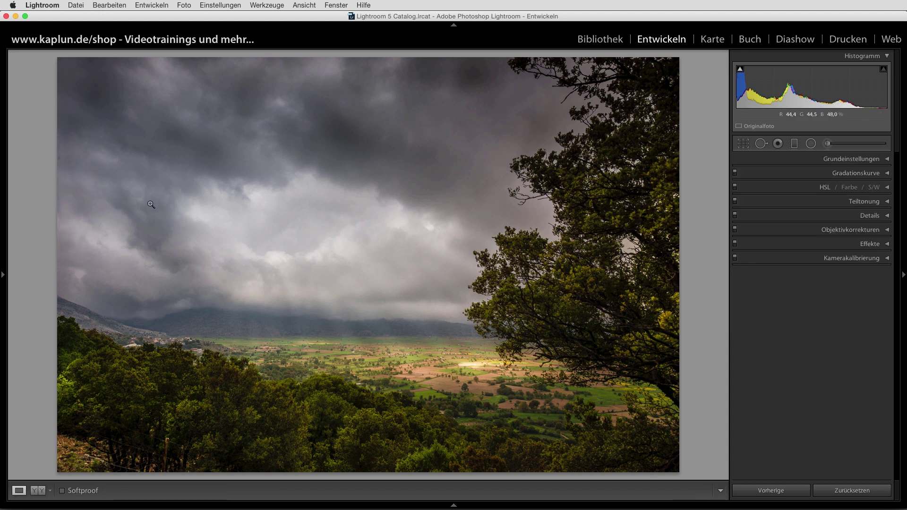